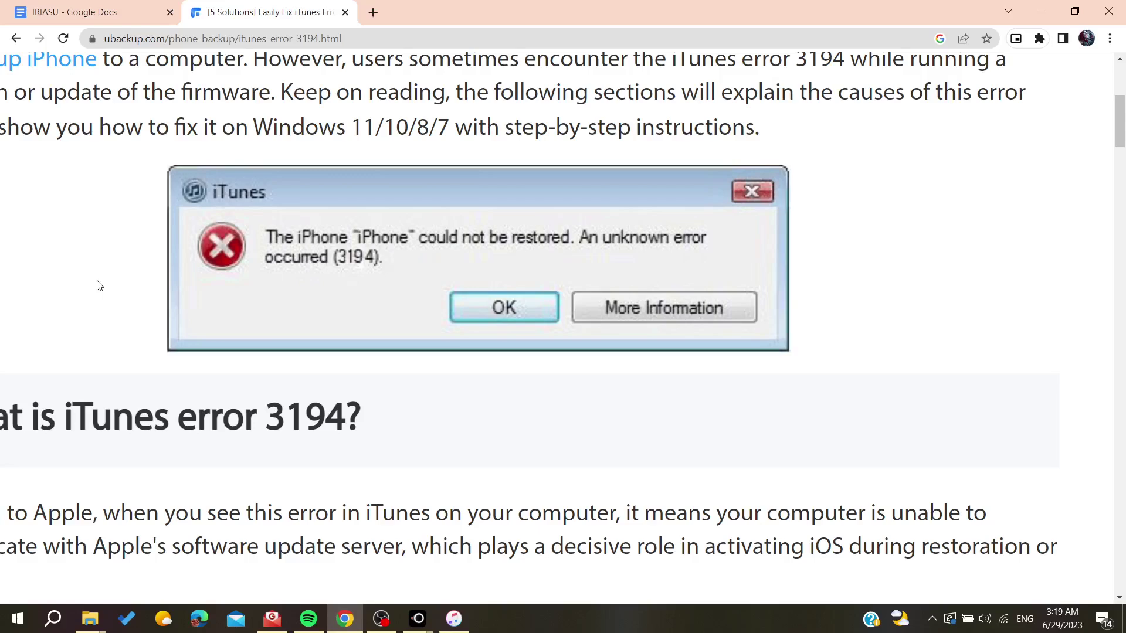
Reset the page zoom and read the iTunes error 3194 article down to Solution 1 about updating iTunes.
key(ctrl+0)
scroll(78, 299, down, 2)
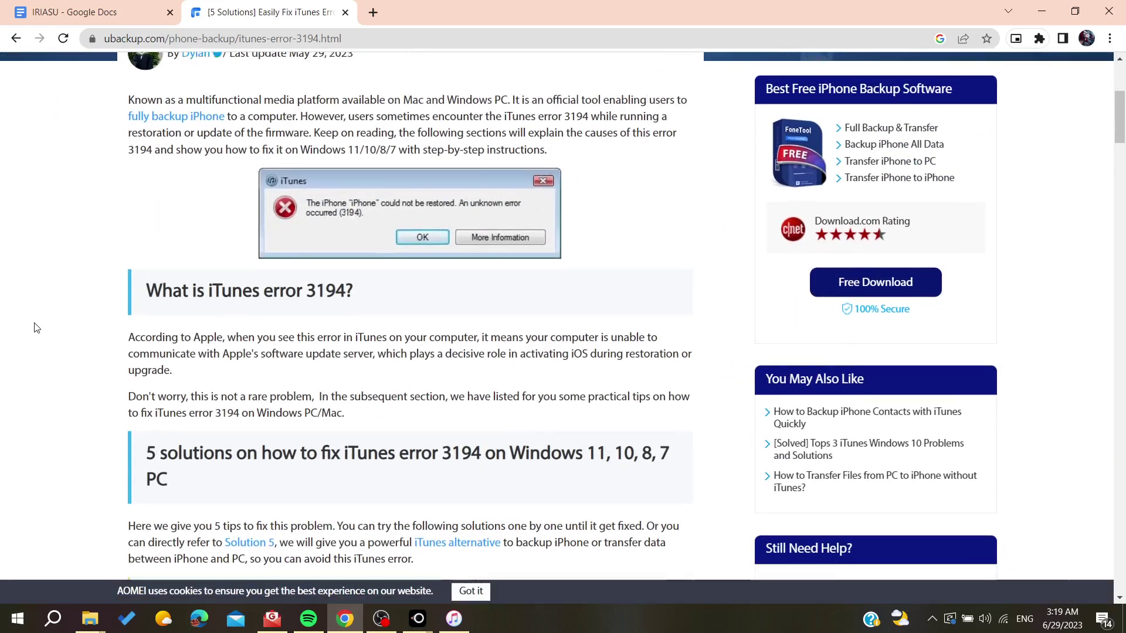
scroll(35, 328, down, 3)
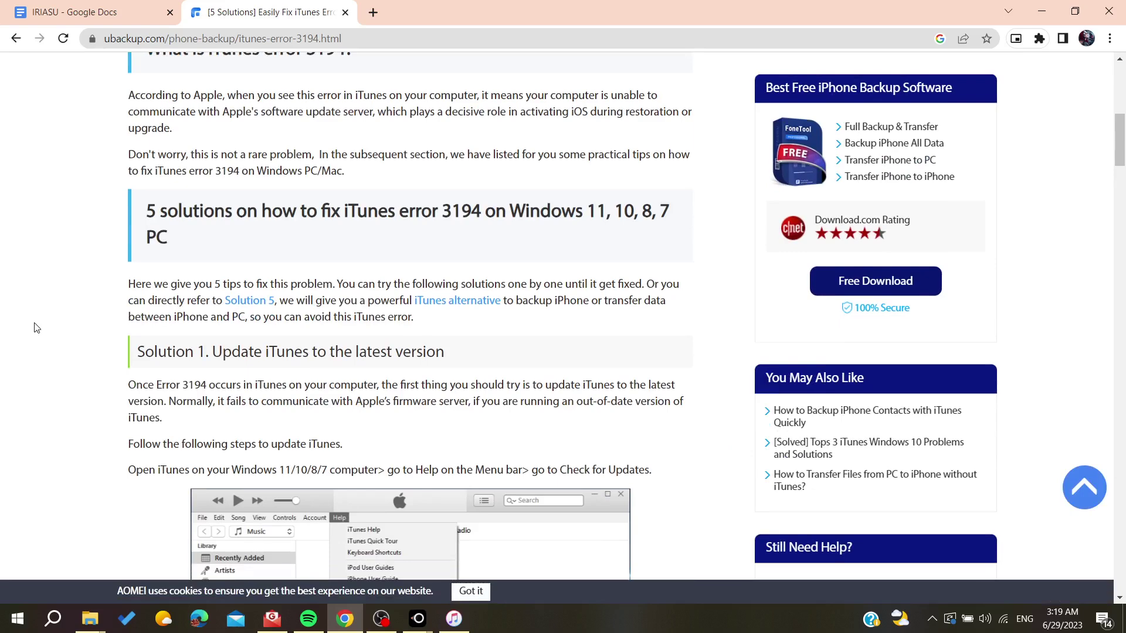
scroll(36, 328, down, 1)
scroll(35, 328, down, 1)
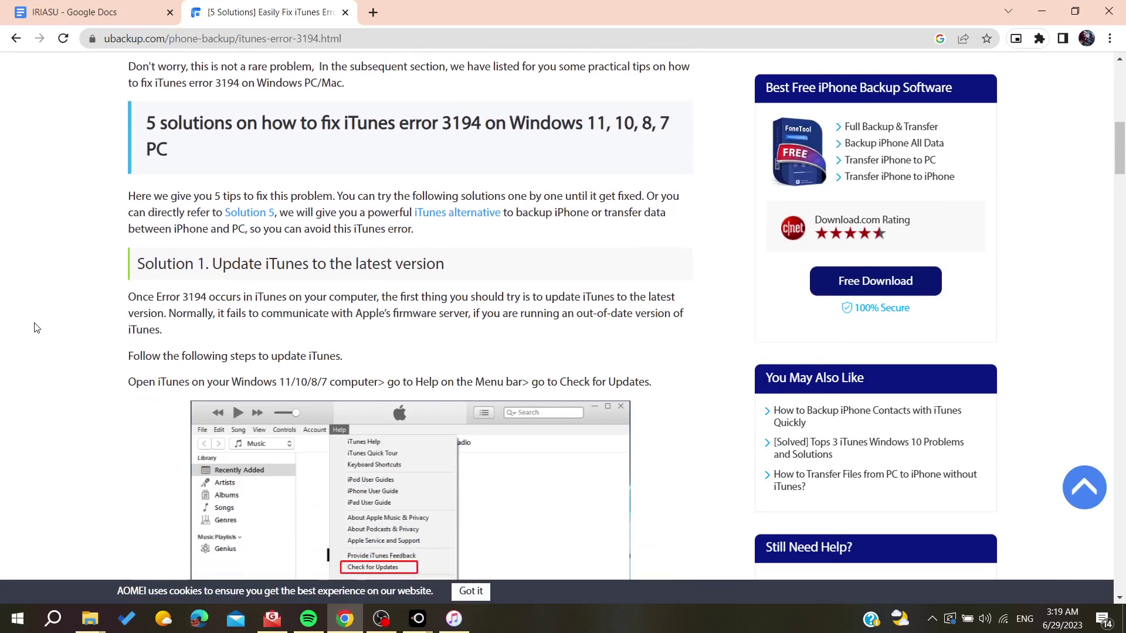
drag(205, 265, 454, 261)
click(477, 262)
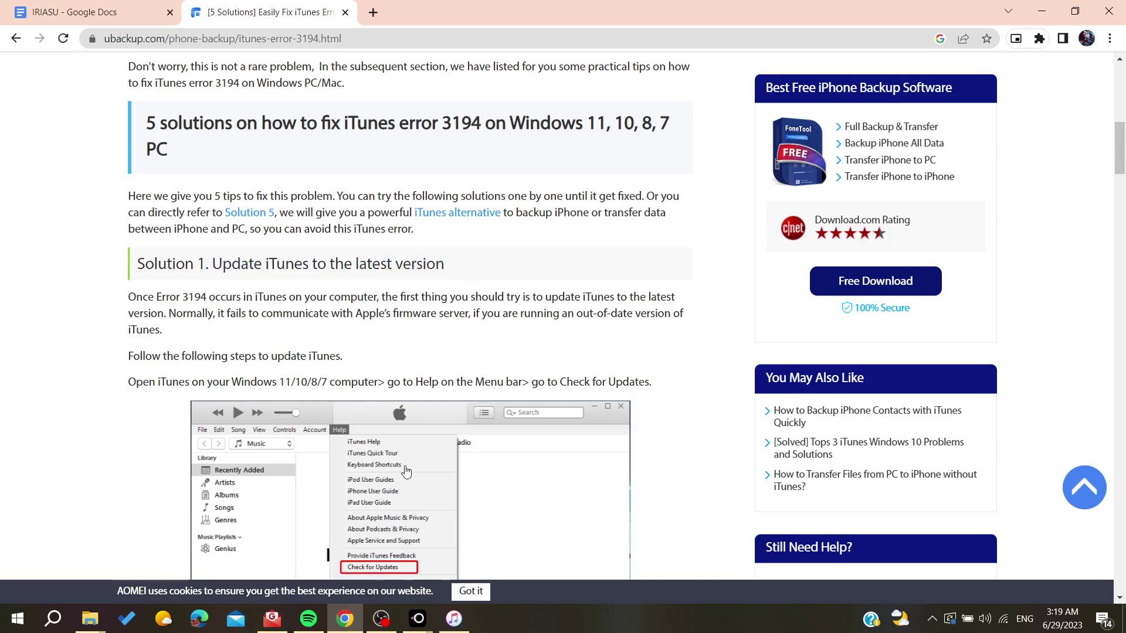
Switch to iTunes to look at its Help commands, then return to the article in the browser.
click(454, 619)
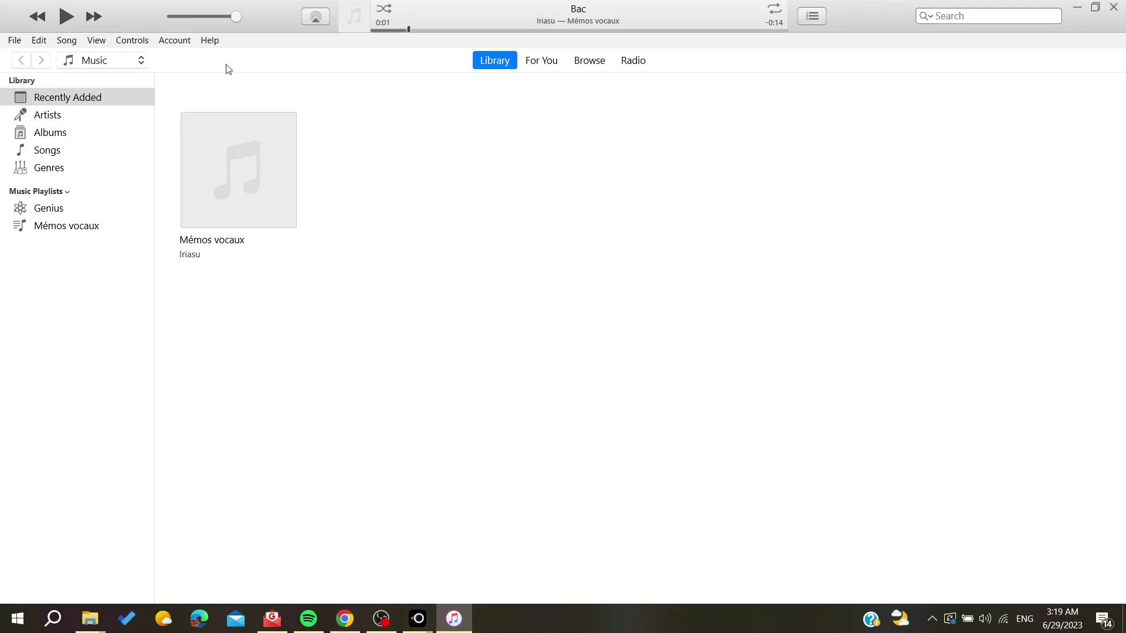
click(211, 41)
click(448, 242)
click(345, 618)
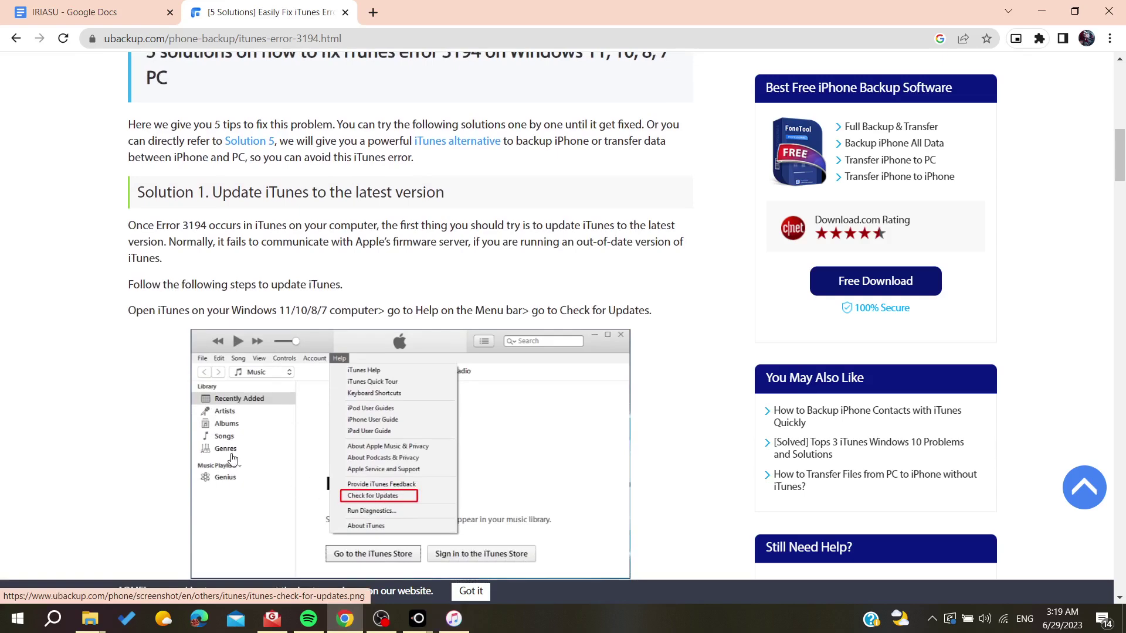
Read Solution 2 on TCP/IP filtering, security software and network, highlighting the parts of its heading.
scroll(95, 456, down, 2)
scroll(97, 456, down, 3)
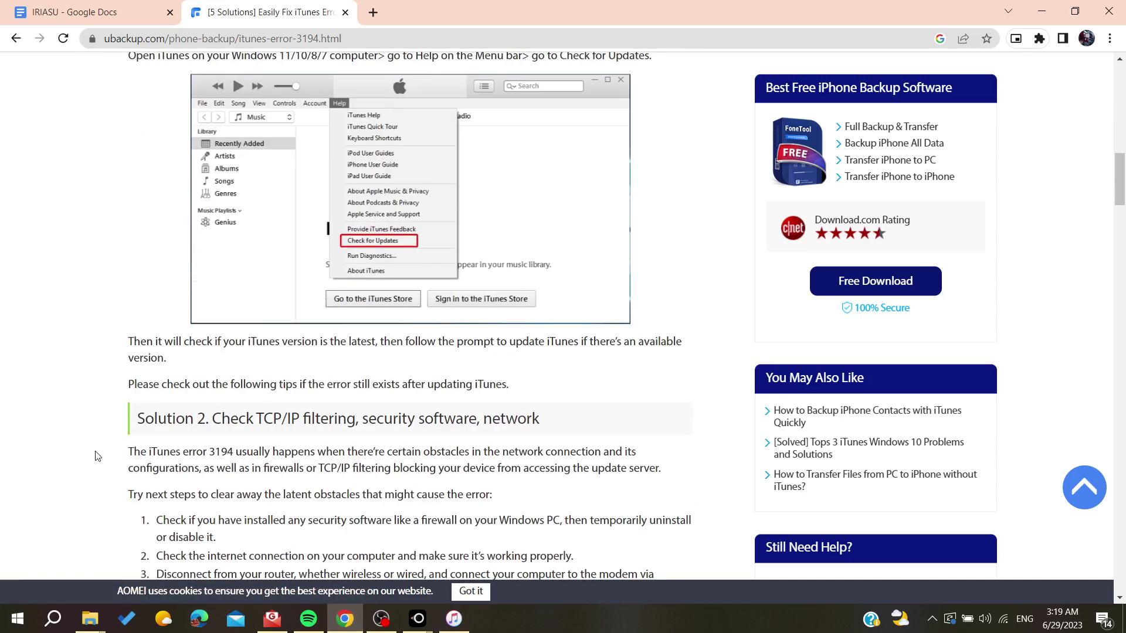
scroll(97, 455, up, 2)
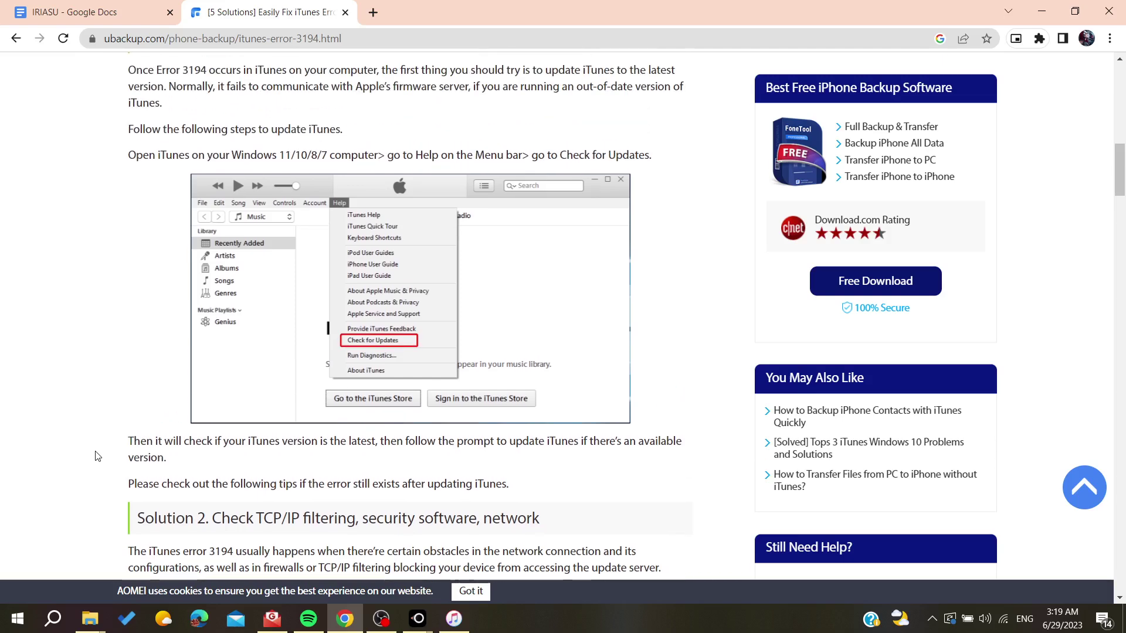
scroll(66, 464, down, 5)
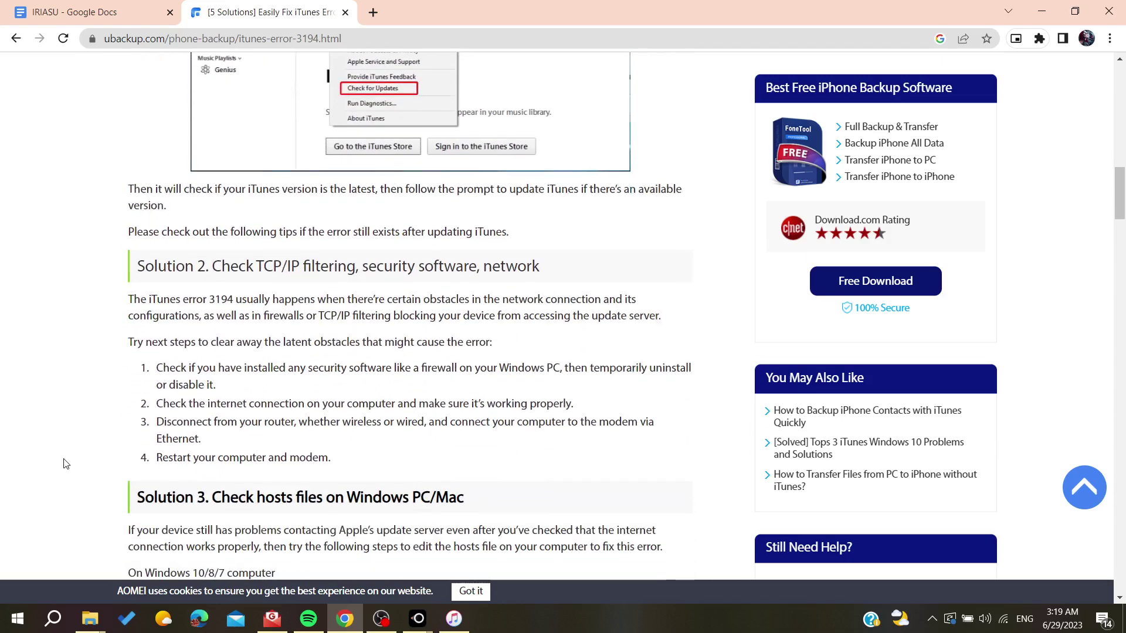
drag(552, 273, 117, 264)
click(85, 275)
drag(213, 268, 362, 269)
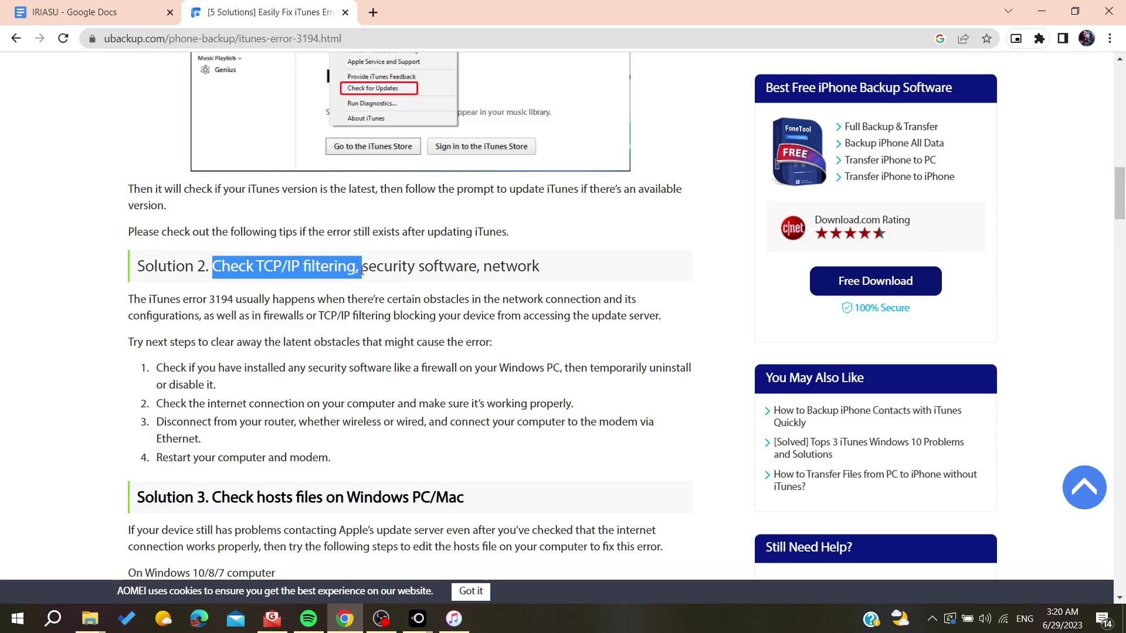
drag(356, 269, 542, 267)
click(551, 268)
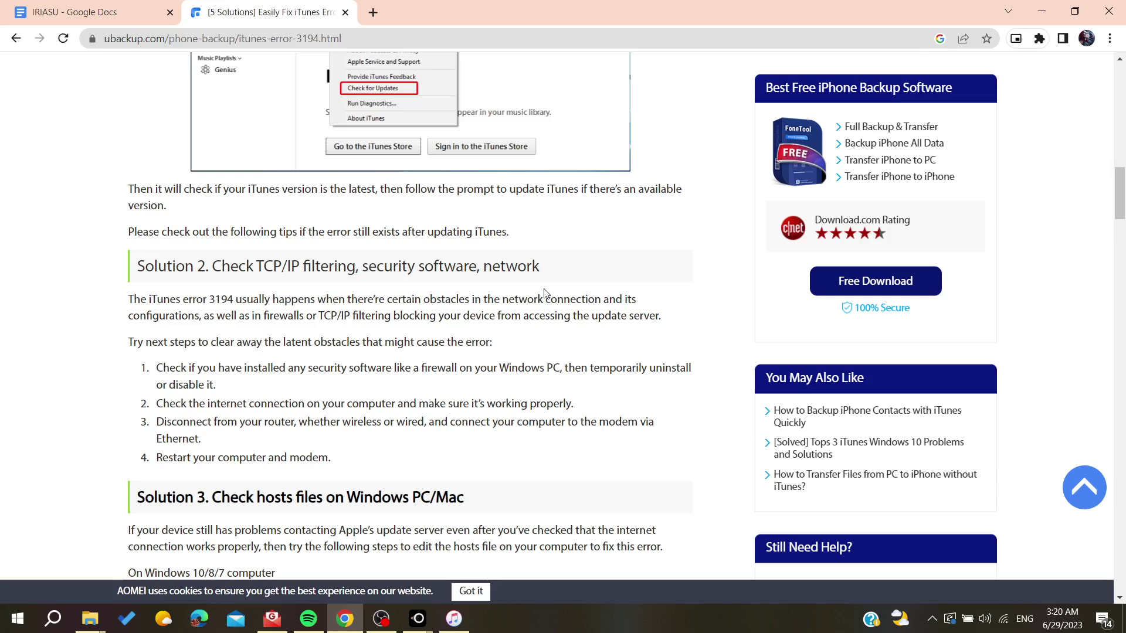
scroll(544, 293, up, 3)
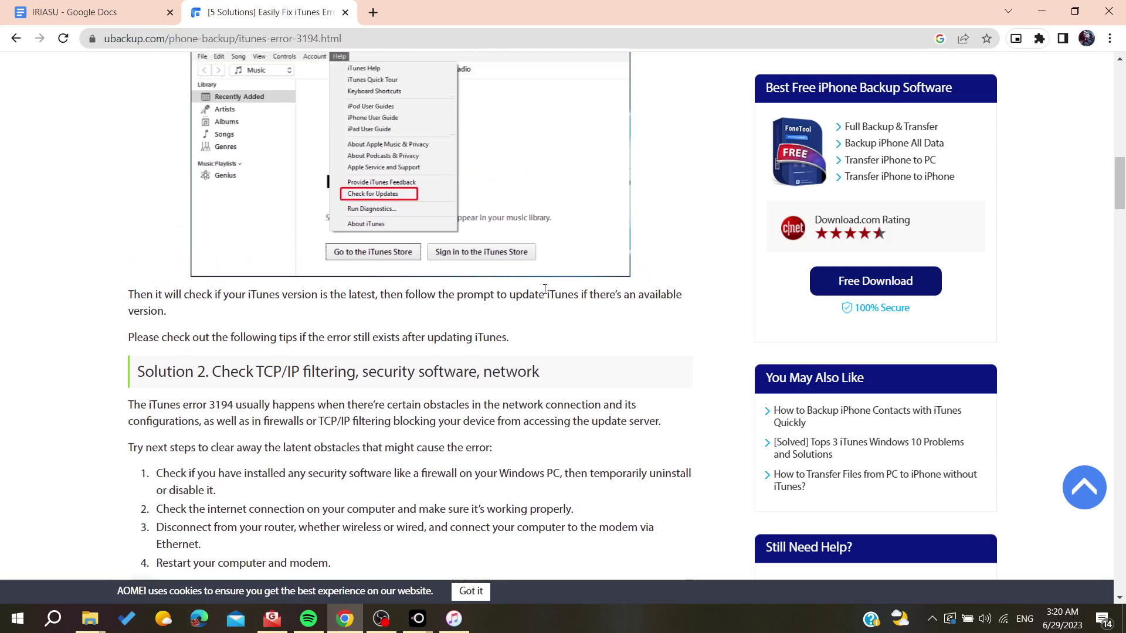
scroll(544, 293, down, 4)
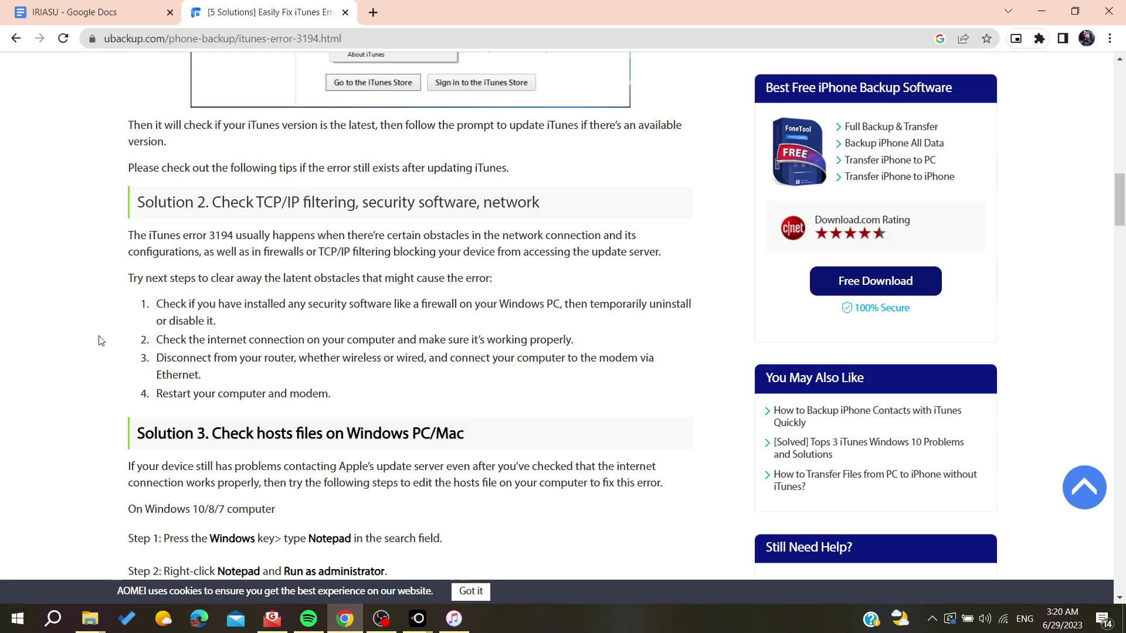
scroll(101, 340, down, 1)
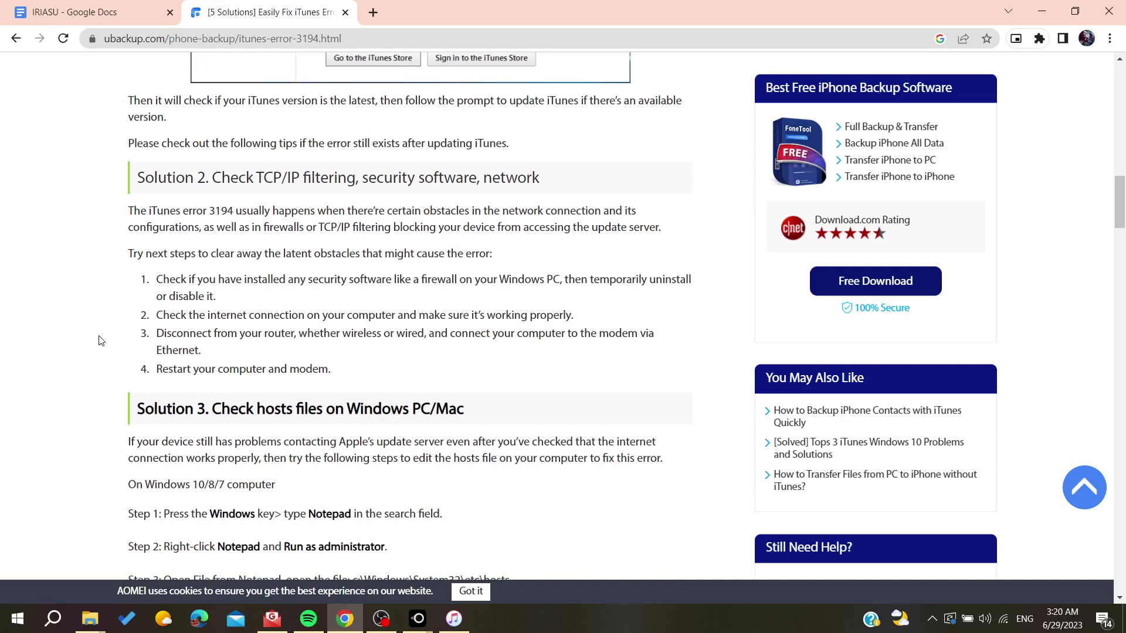
Read Solution 3 on checking the hosts file, highlighting the Apple server entry and the hosts file path.
scroll(101, 340, down, 4)
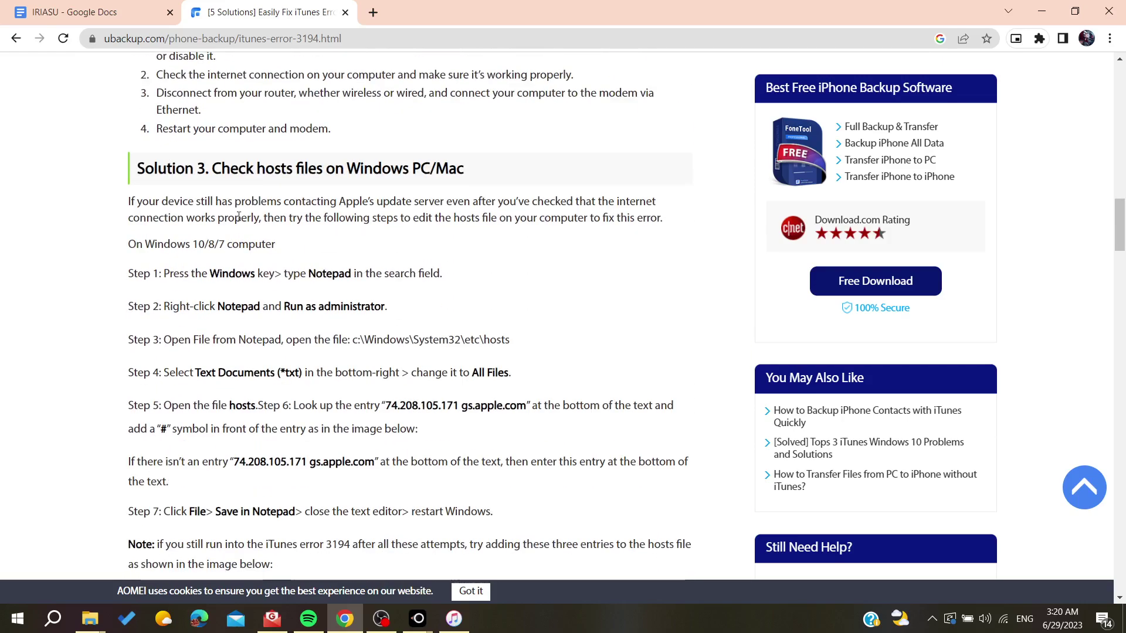
drag(258, 168, 321, 184)
click(525, 301)
scroll(524, 300, down, 1)
scroll(320, 251, down, 1)
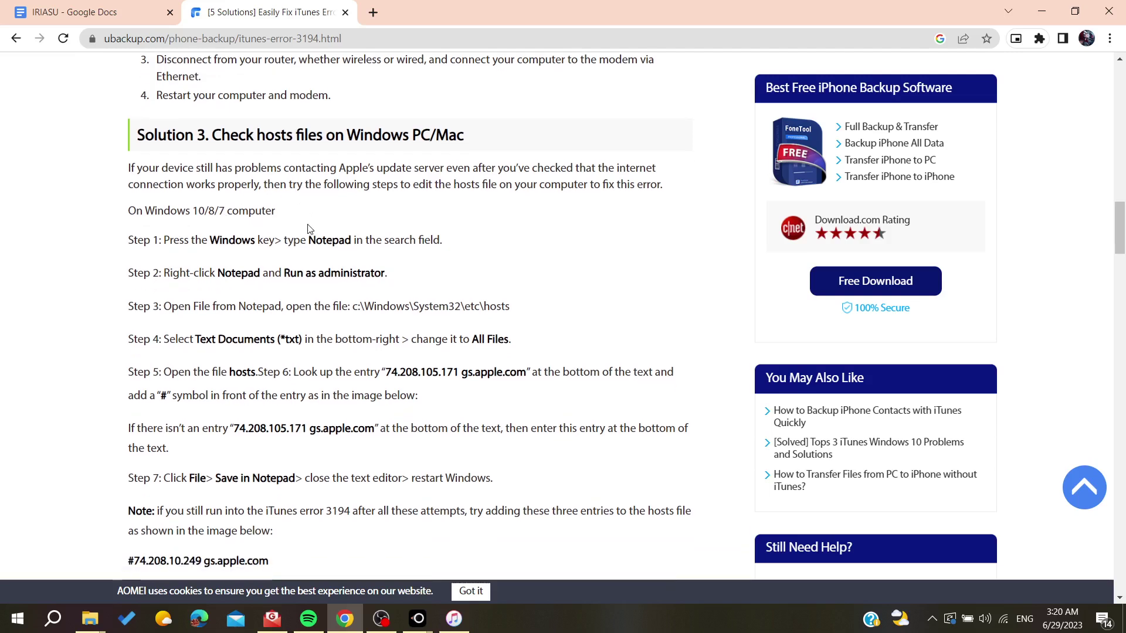
drag(385, 374, 516, 375)
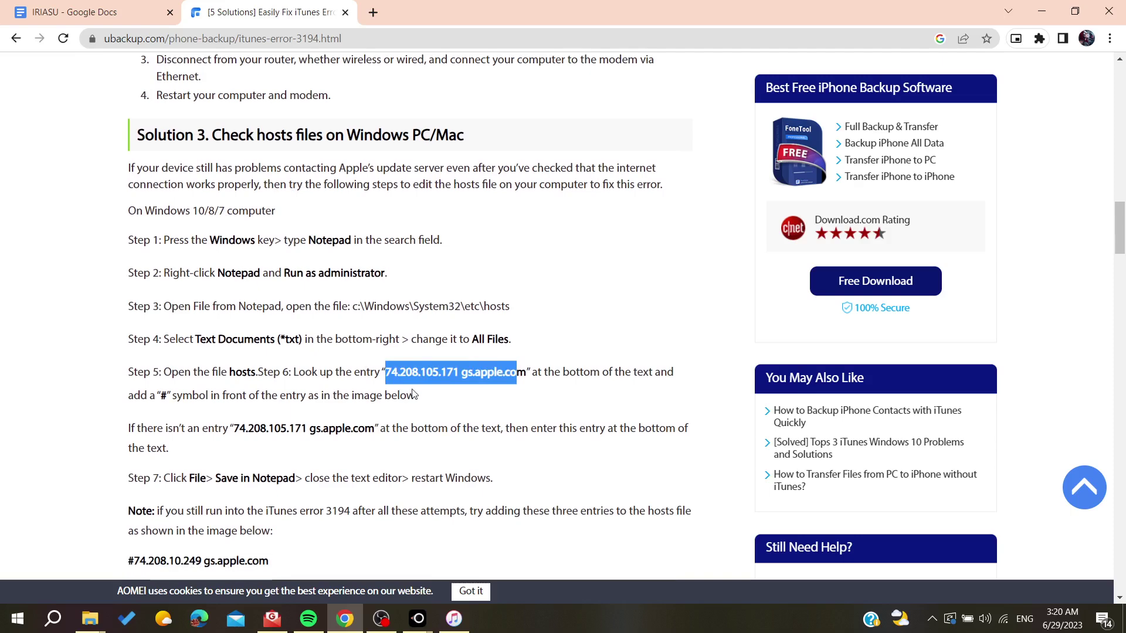
scroll(413, 394, down, 1)
drag(358, 283, 546, 285)
Switch to File Explorer and open the System32 folder inside Windows on Local Disk (C:).
click(90, 619)
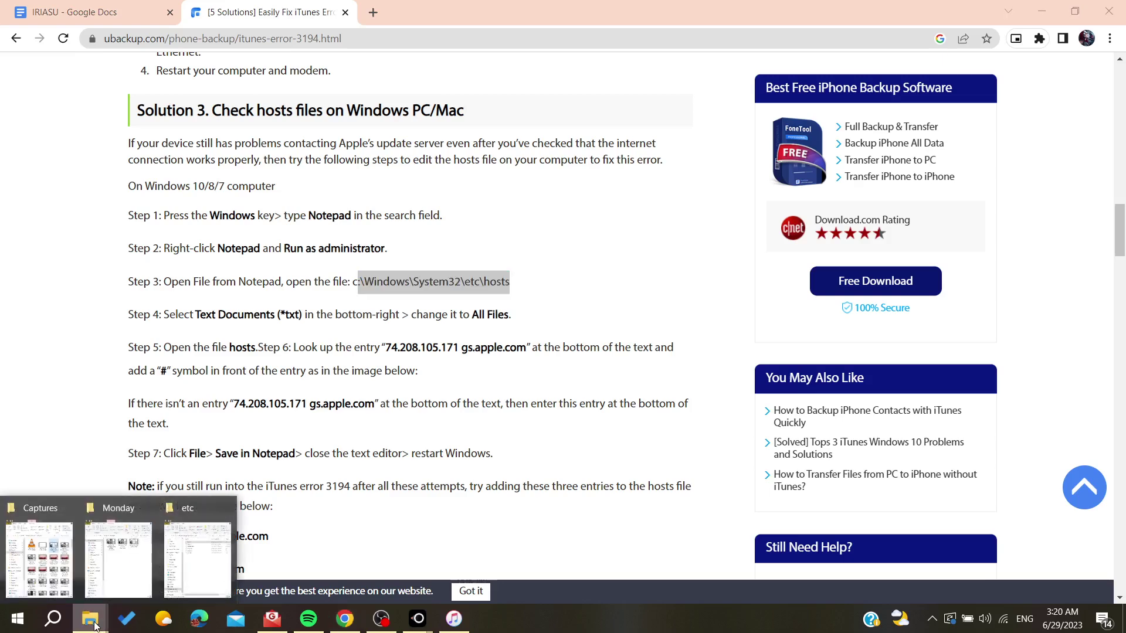
click(187, 574)
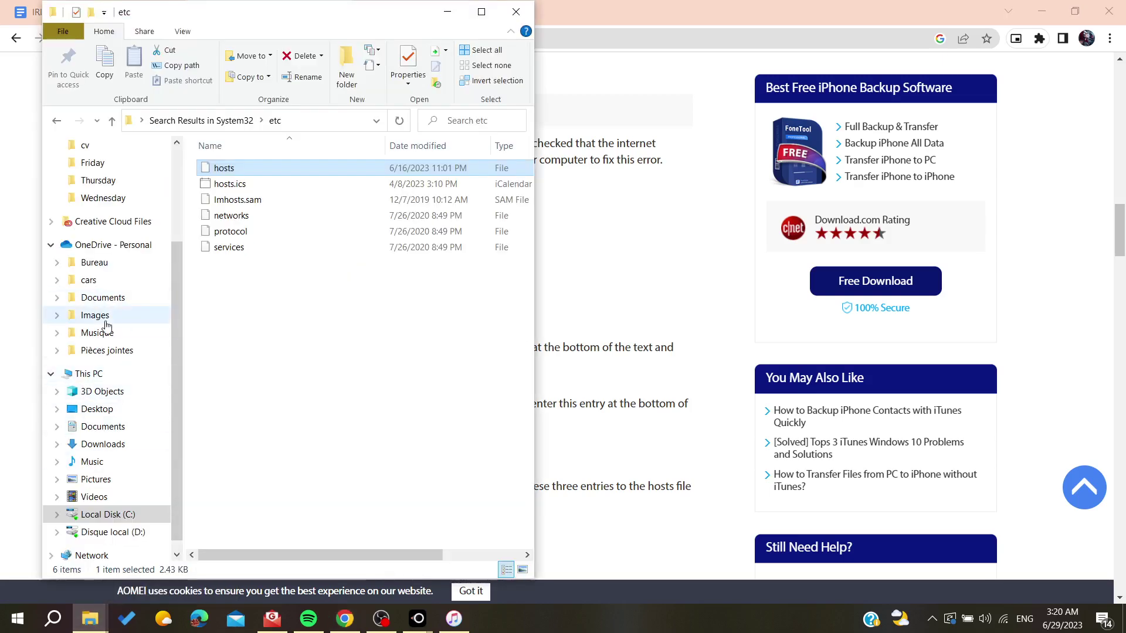
scroll(103, 492, down, 1)
click(105, 498)
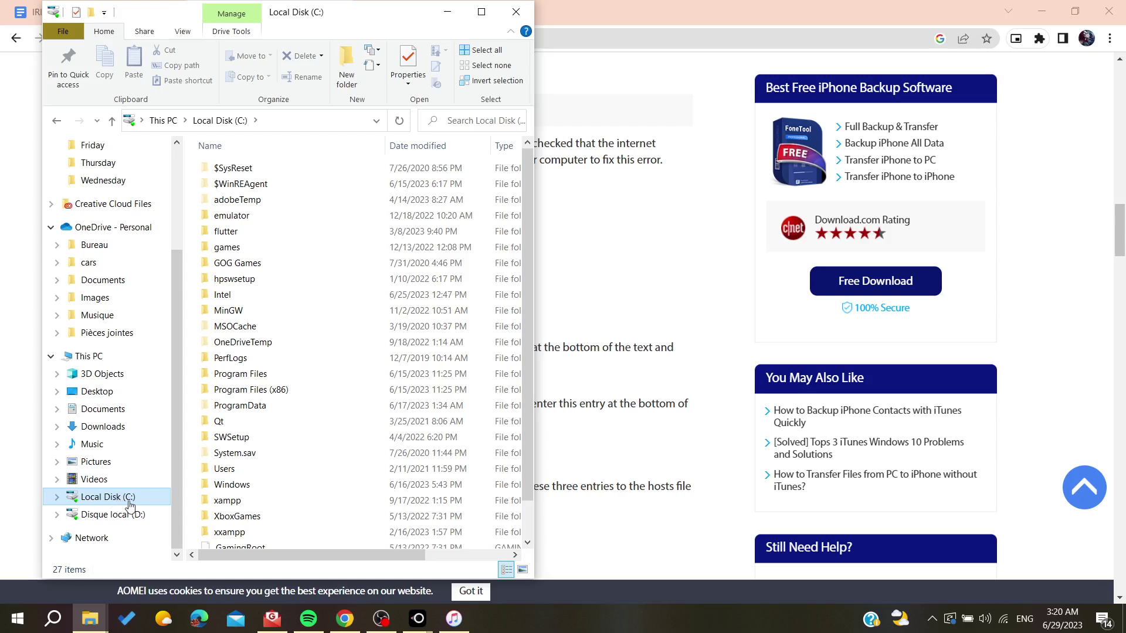
click(291, 442)
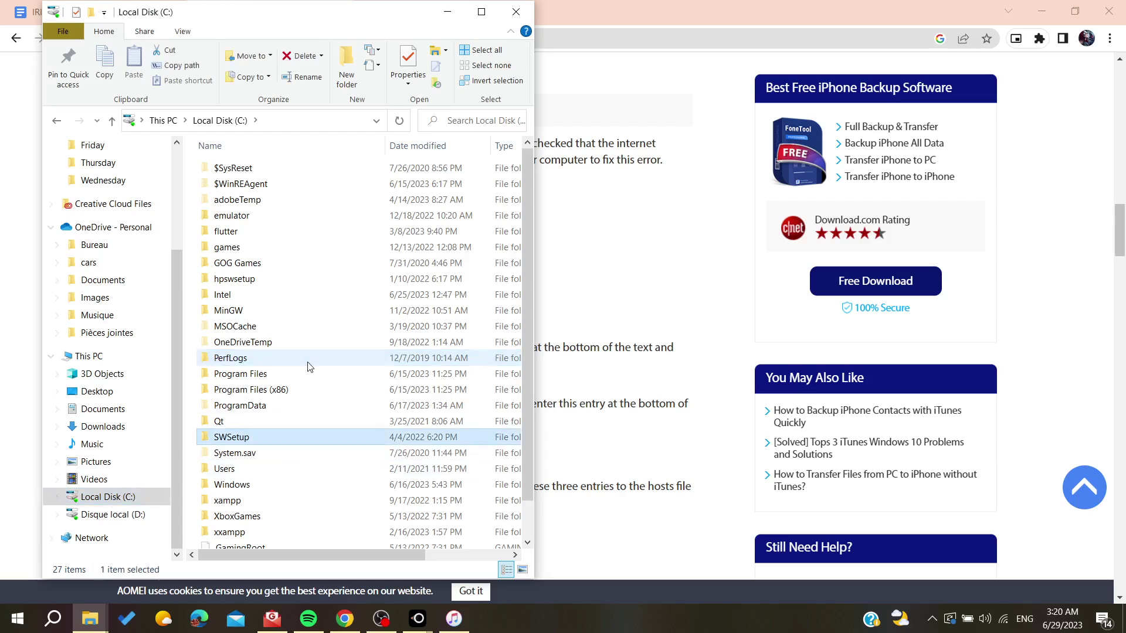
key(w)
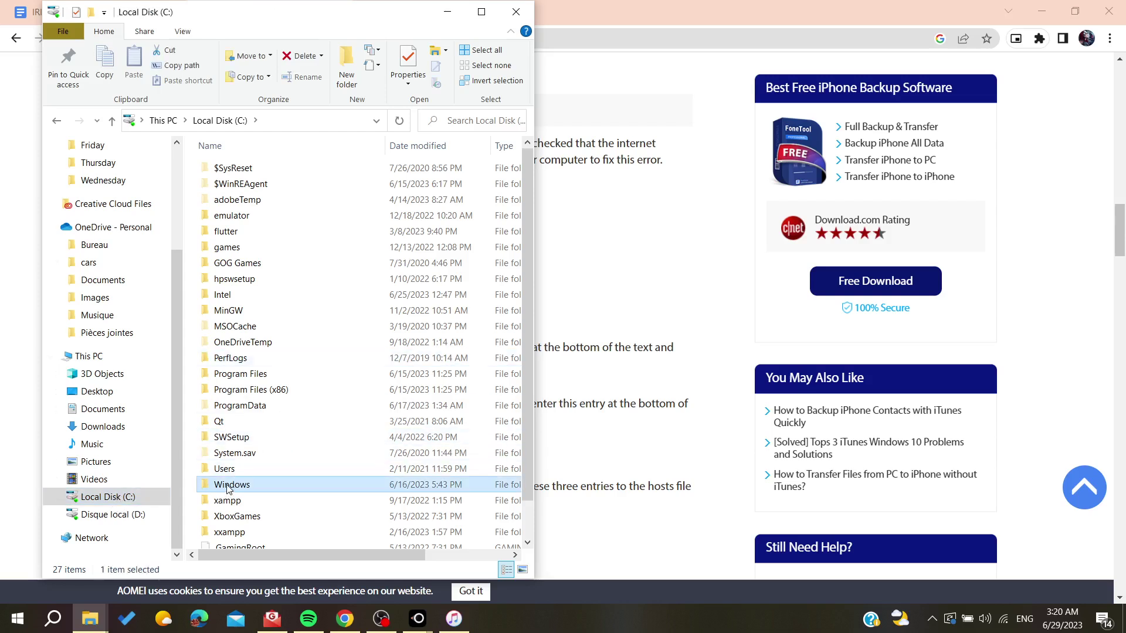
key(Return)
click(260, 263)
key(s)
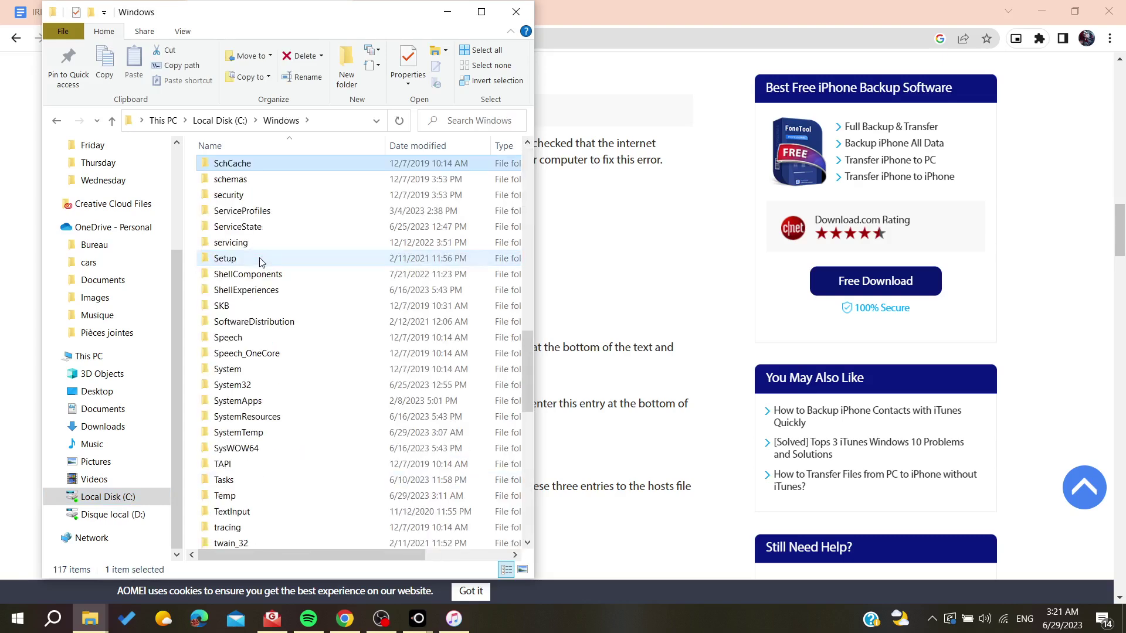
double_click(246, 384)
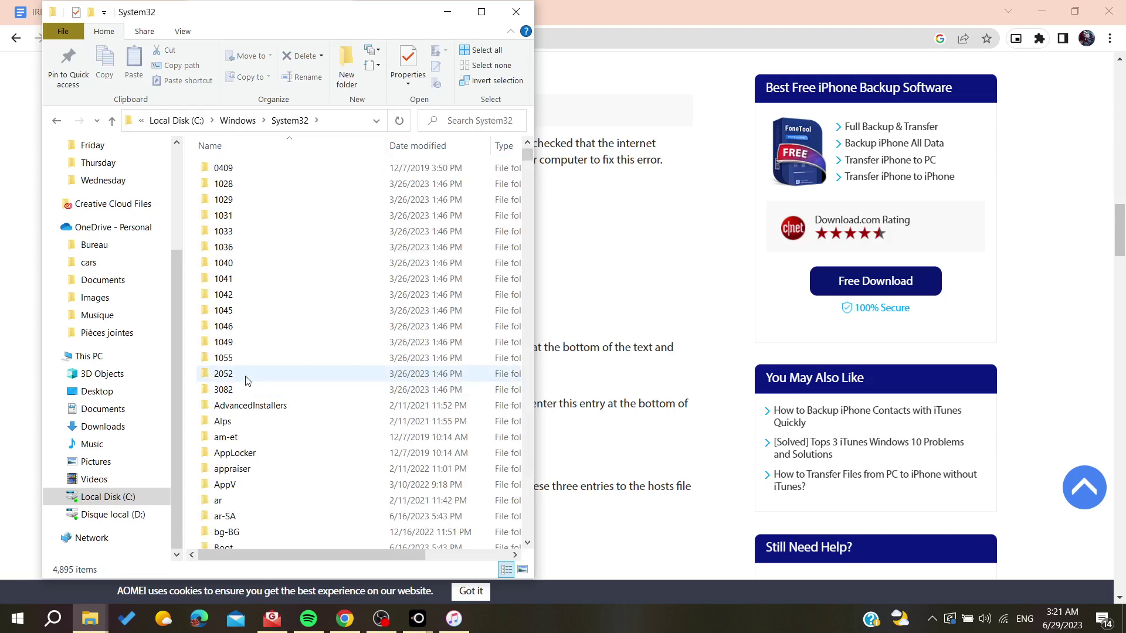
Try to locate the etc folder in the System32 listing by jumping through entries starting with E.
scroll(246, 381, down, 3)
click(246, 381)
key(e)
key(s)
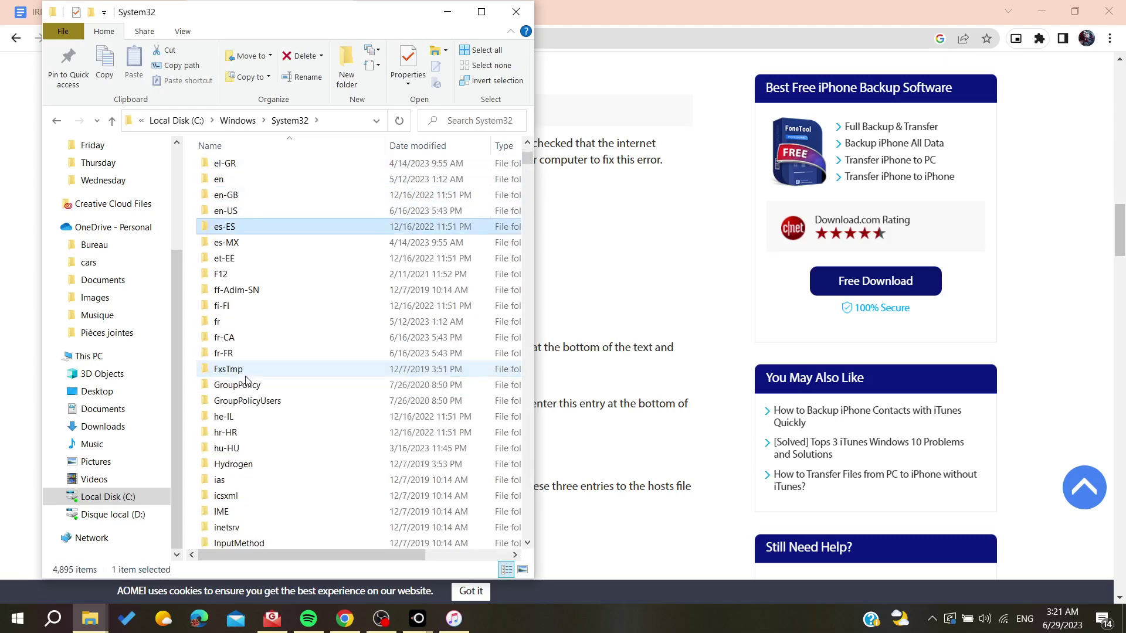
key(e)
key(e)
key(e)
key(e)
key(e)
key(e)
key(e)
key(e)
key(e)
key(e)
key(e)
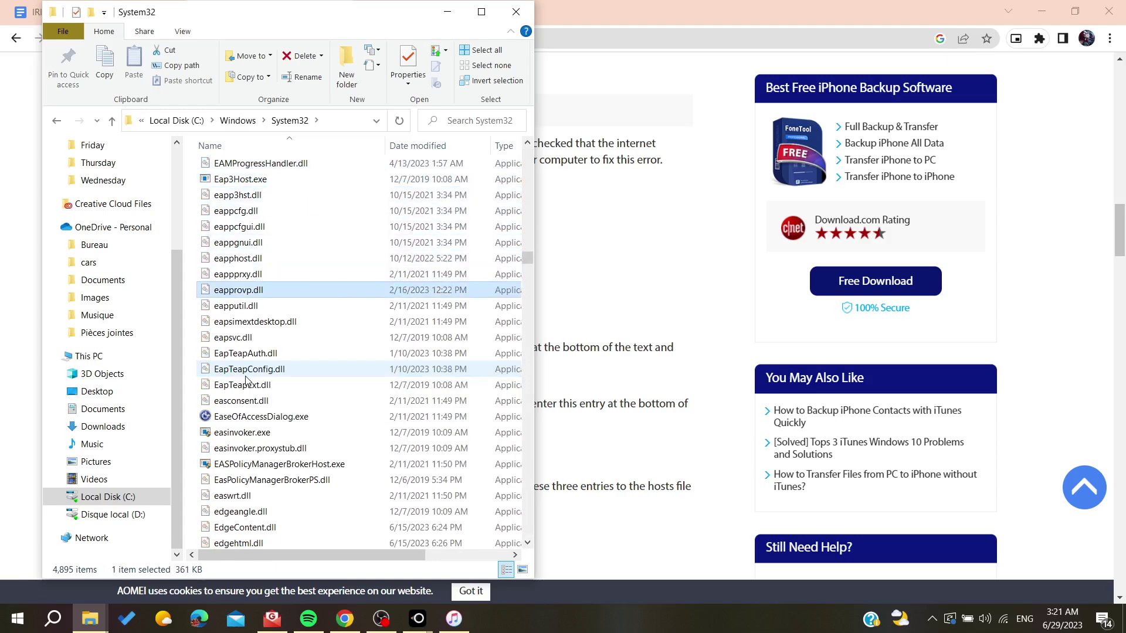
Search System32 for "etc" and open the etc folder, keeping its window in front.
click(467, 125)
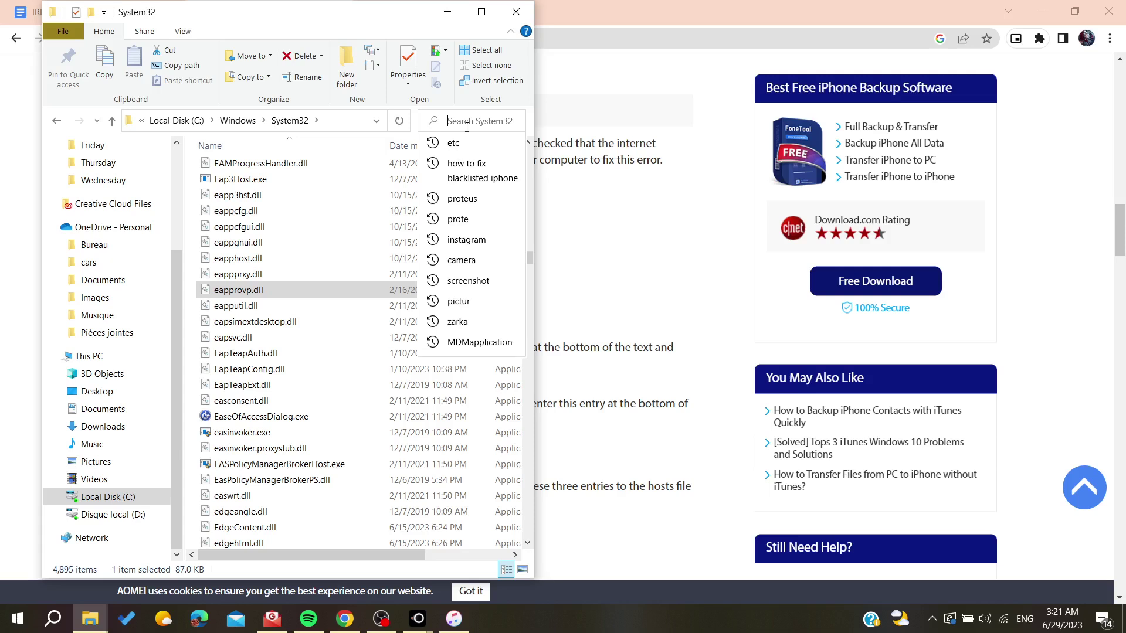
click(463, 145)
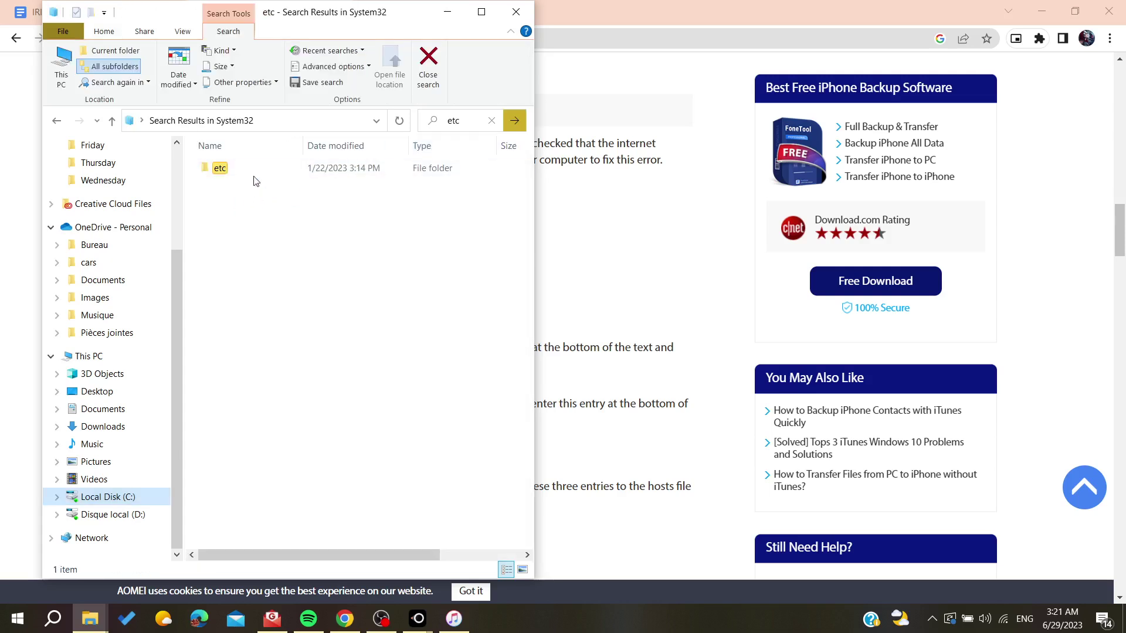
double_click(240, 174)
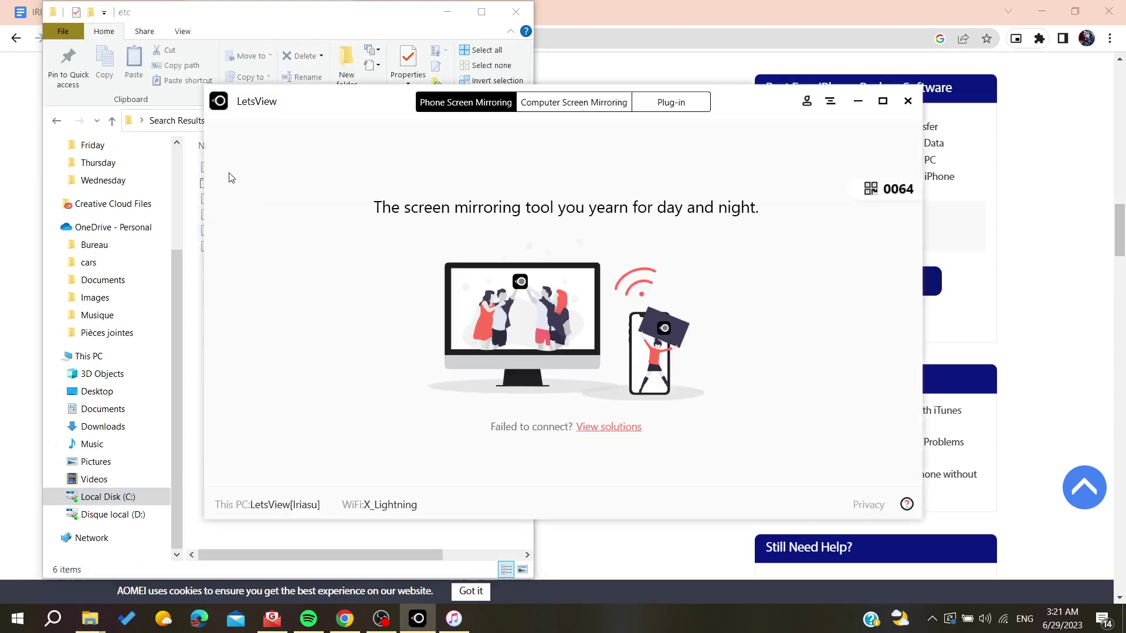
click(175, 374)
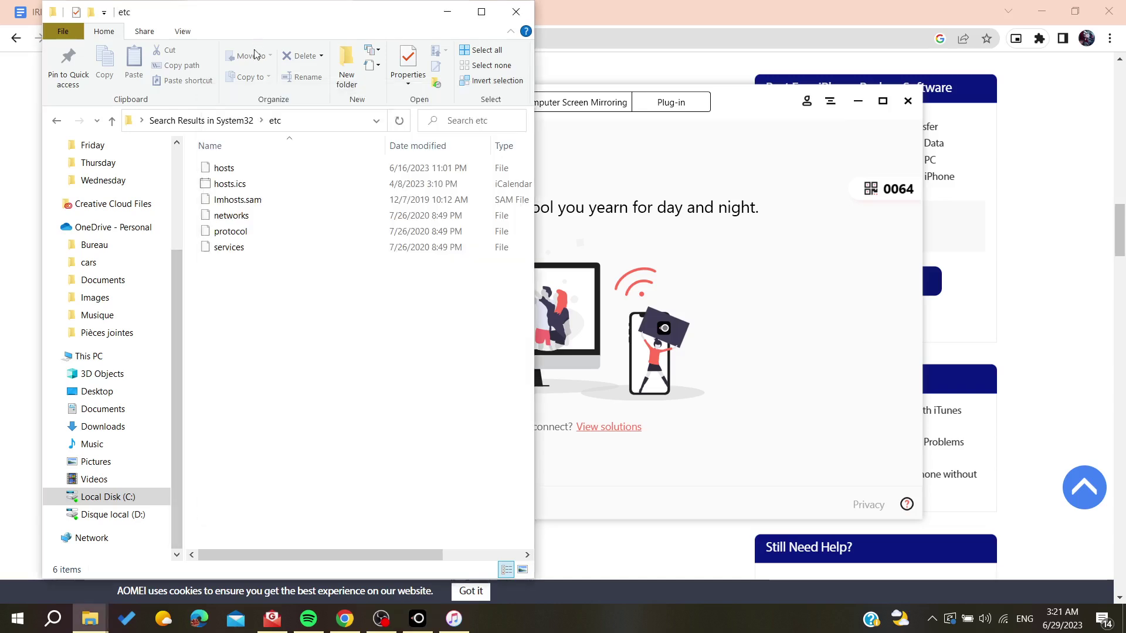
Open the hosts file from the etc folder with Notepad.
double_click(233, 169)
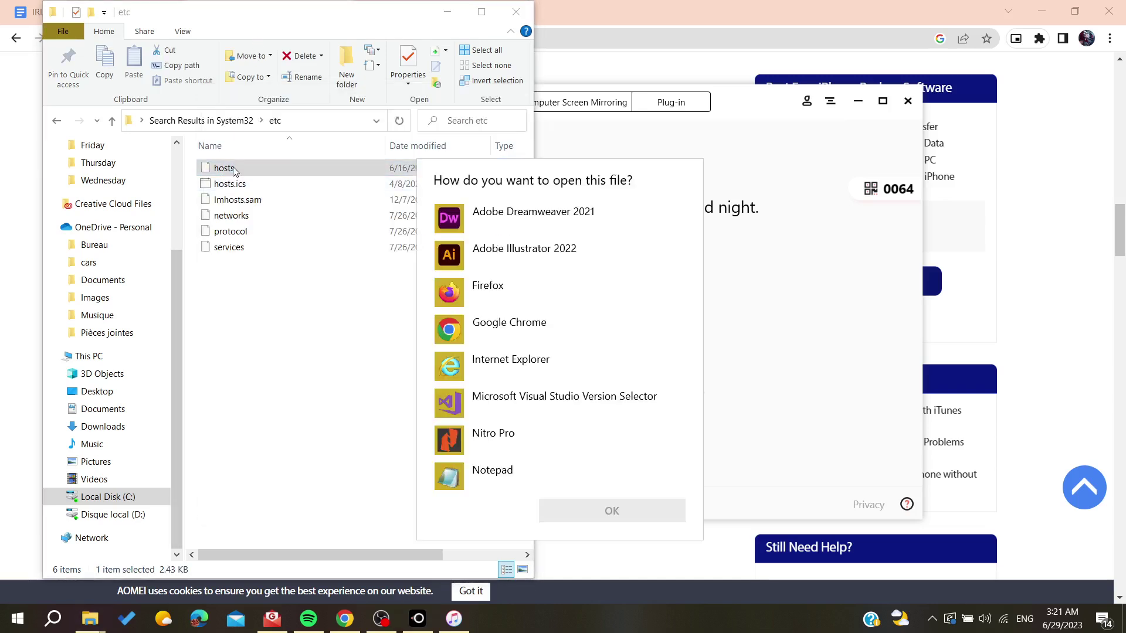
click(461, 473)
scroll(479, 470, down, 1)
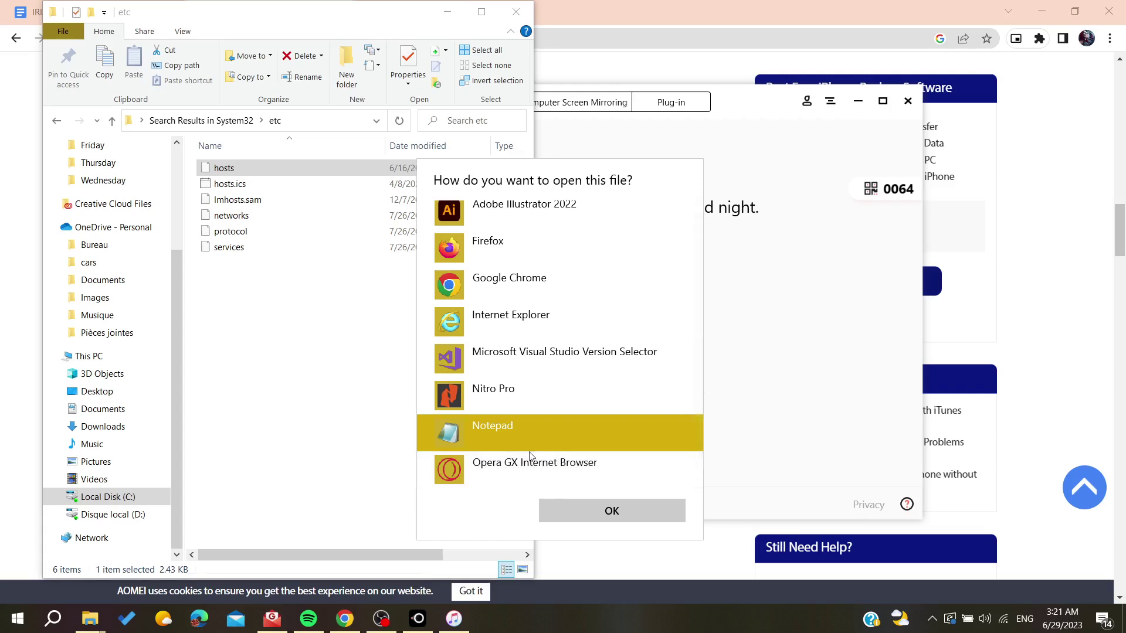
click(565, 508)
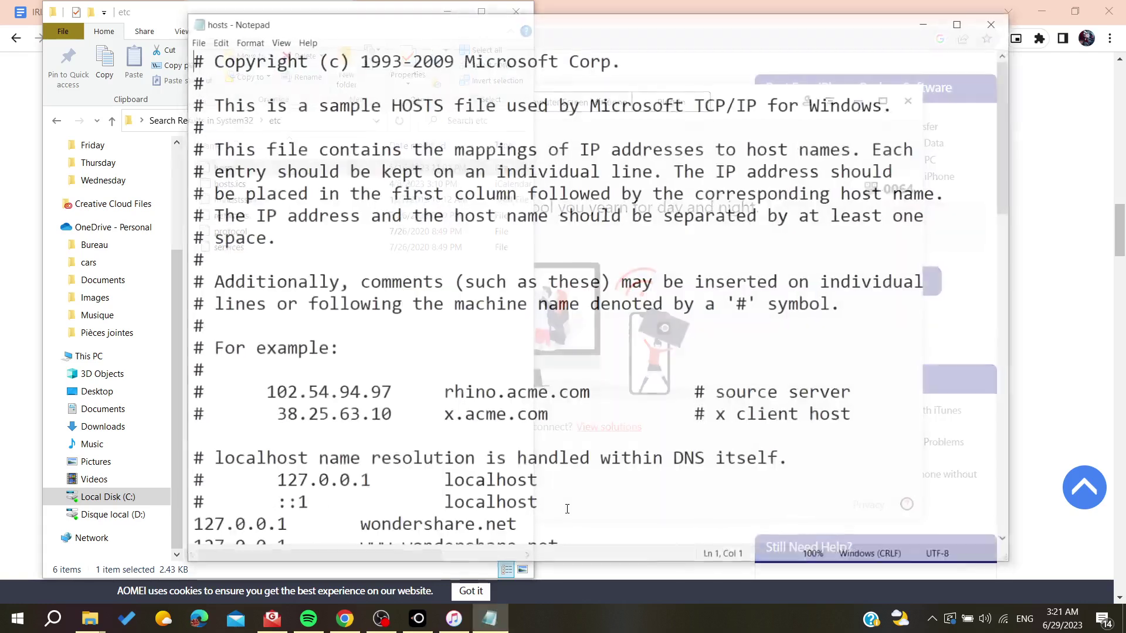
Highlight the entry "74.208.105.171 gs.apple.com" in the article and look for it in the hosts file in Notepad.
click(3, 289)
drag(388, 348, 525, 349)
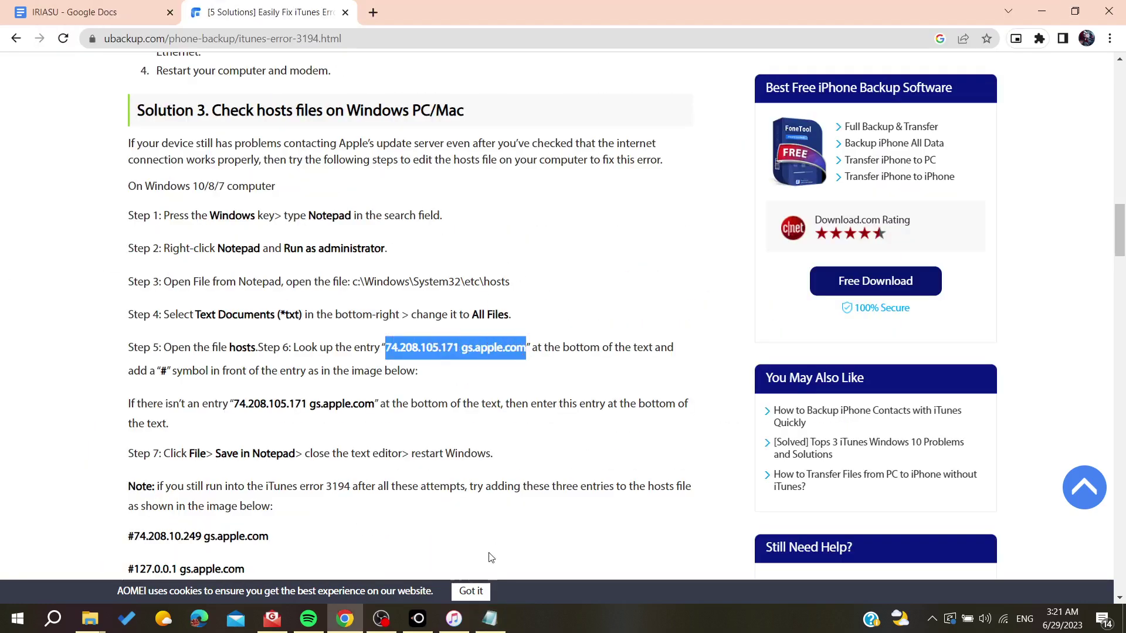
click(491, 618)
scroll(403, 403, down, 8)
scroll(403, 403, up, 3)
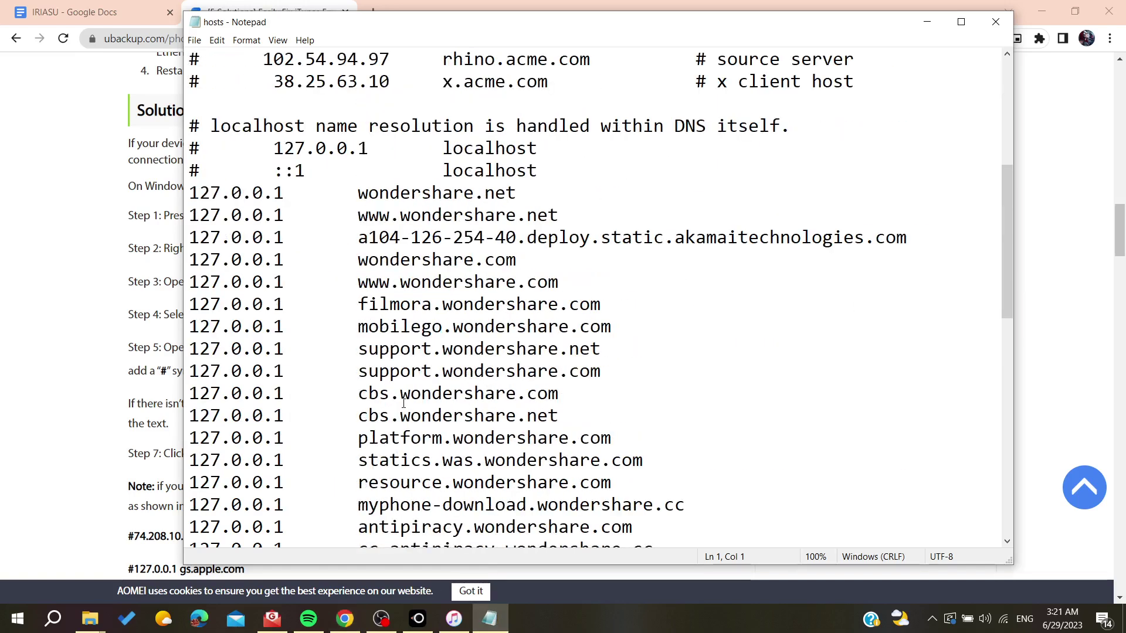
Copy the entry "74.208.105.171 gs.apple.com" from the article and paste it on a line at the end of the hosts file.
scroll(403, 403, down, 10)
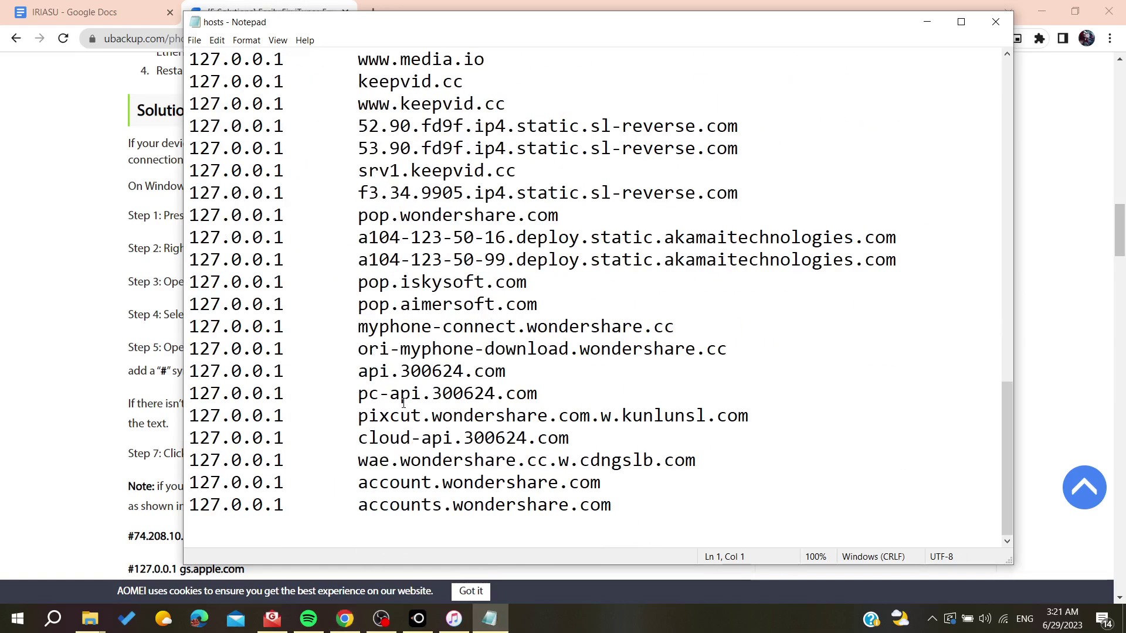
click(123, 258)
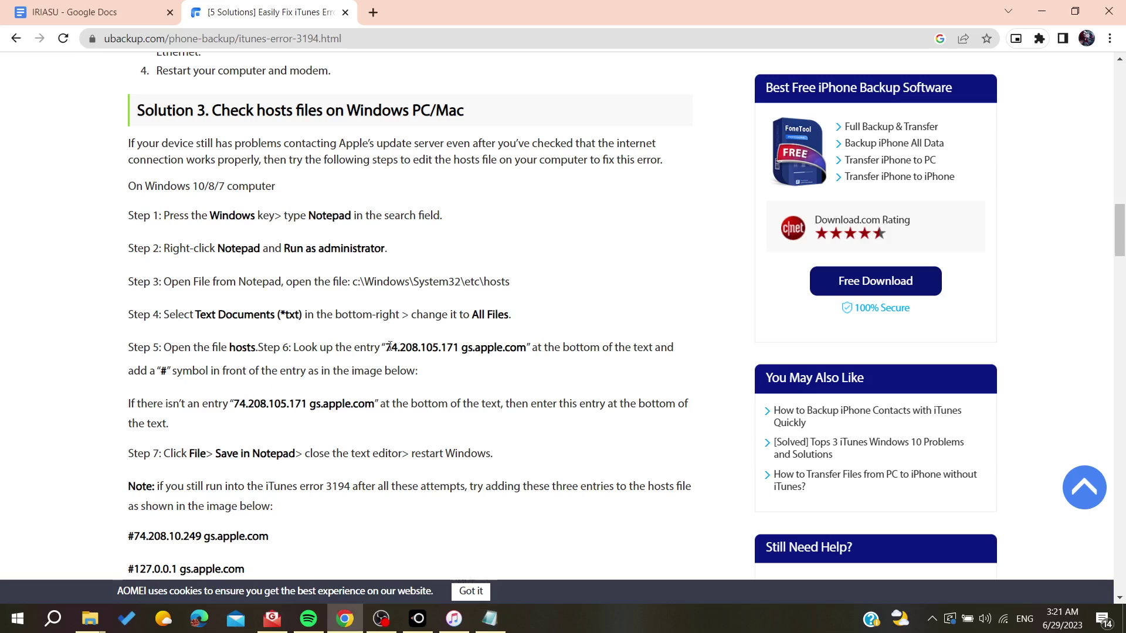
drag(387, 349, 527, 352)
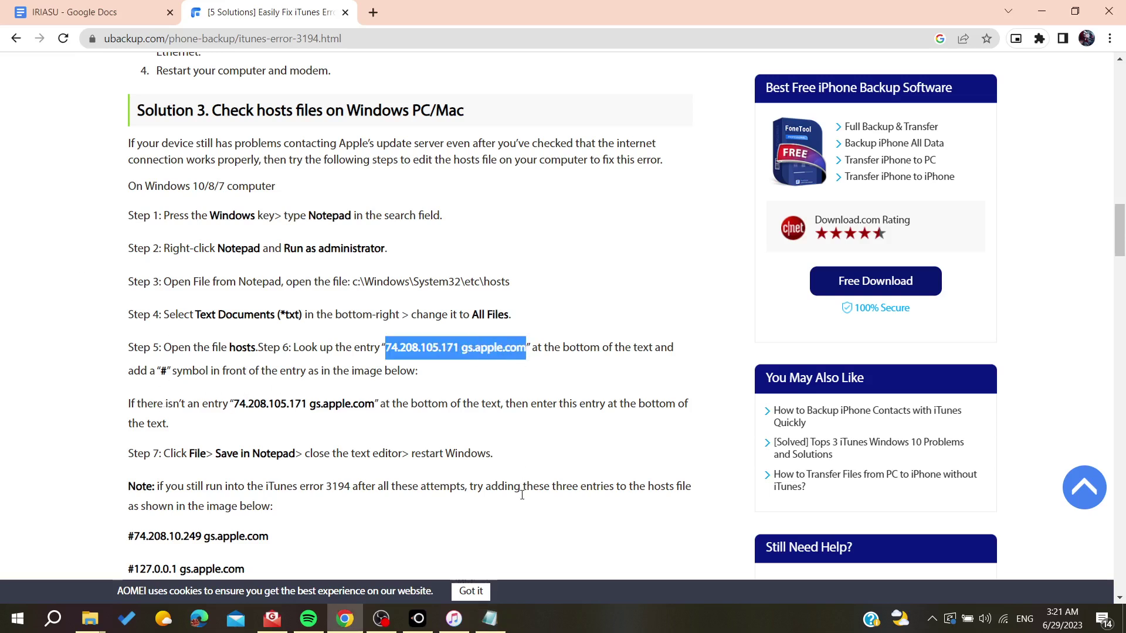
key(ctrl+c)
click(490, 619)
click(465, 531)
key(ctrl+v)
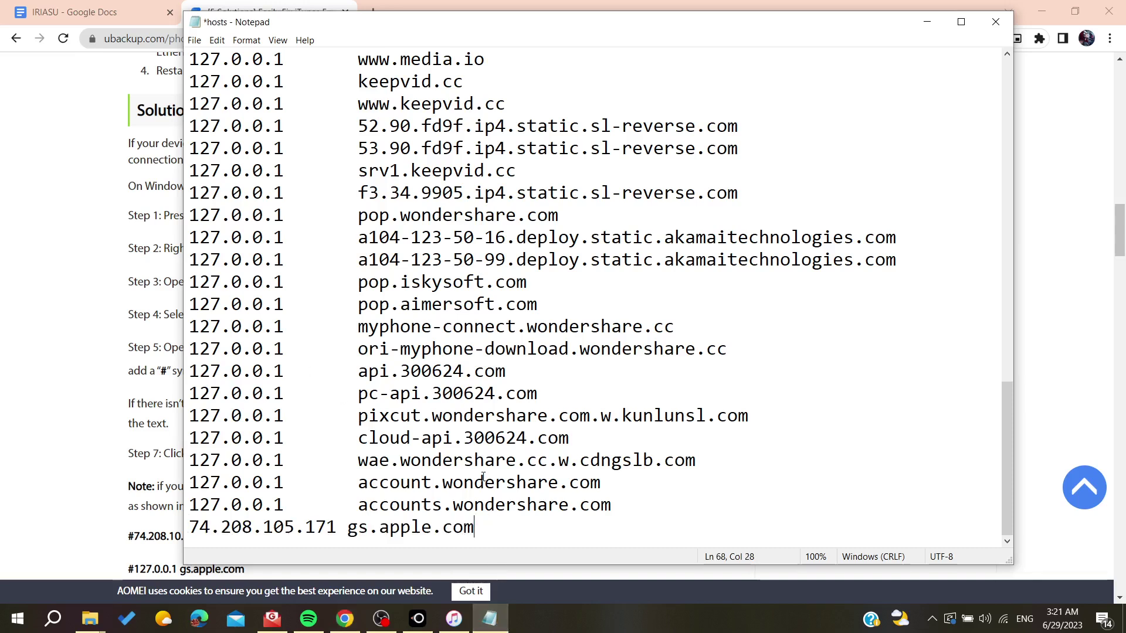
Align gs.apple.com with the hostnames above it and put a # symbol in front of the 74.208.105.171 entry.
click(346, 535)
key(Tab)
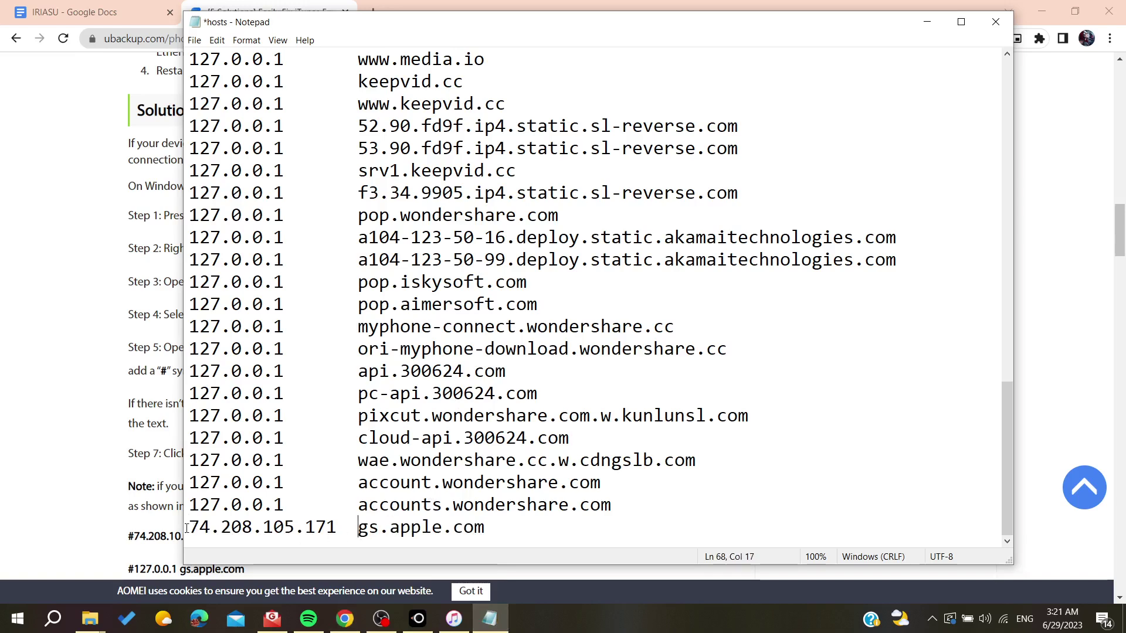
key(BackSpace)
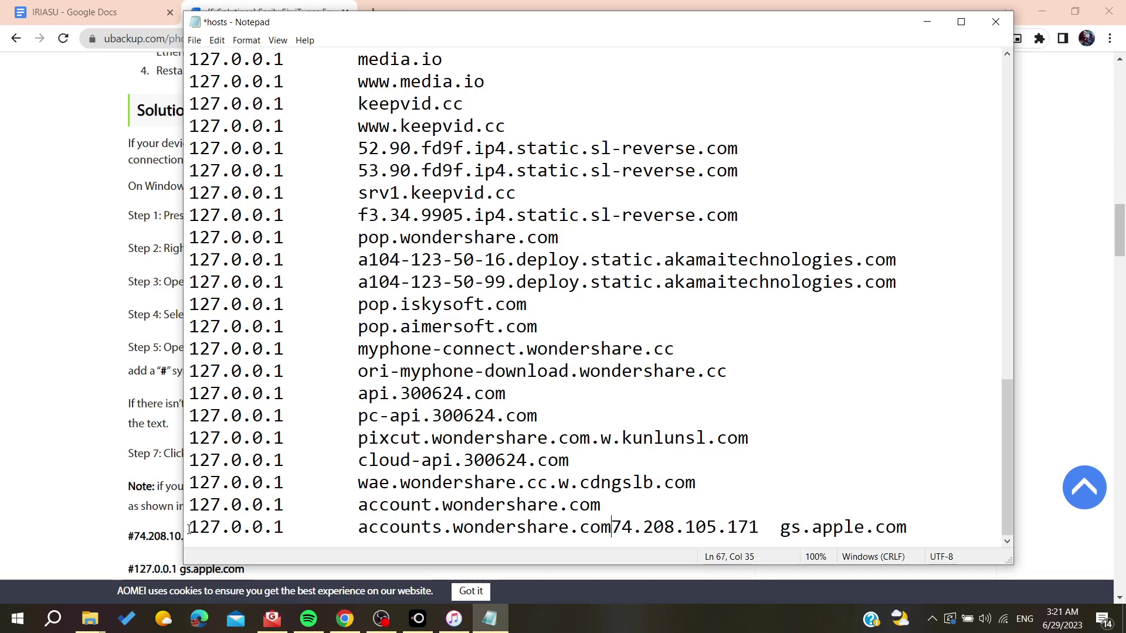
key(Return)
text(#)
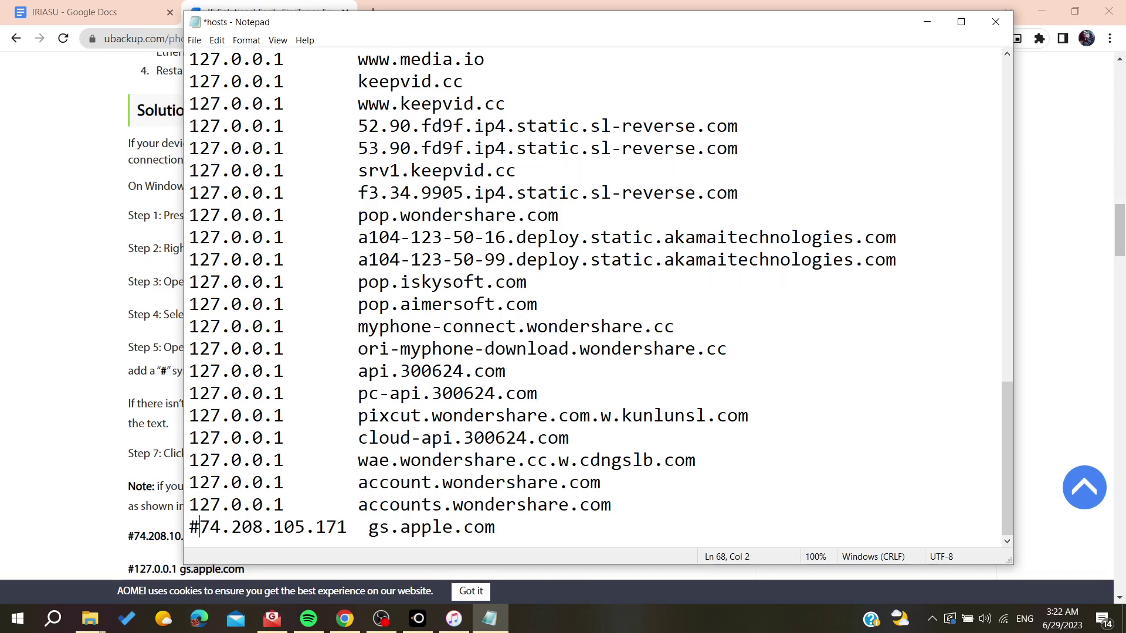
Review the article's note on the three extra gs.apple.com entries and its instruction for a missing entry, then return to the hosts file.
click(111, 465)
scroll(111, 464, down, 2)
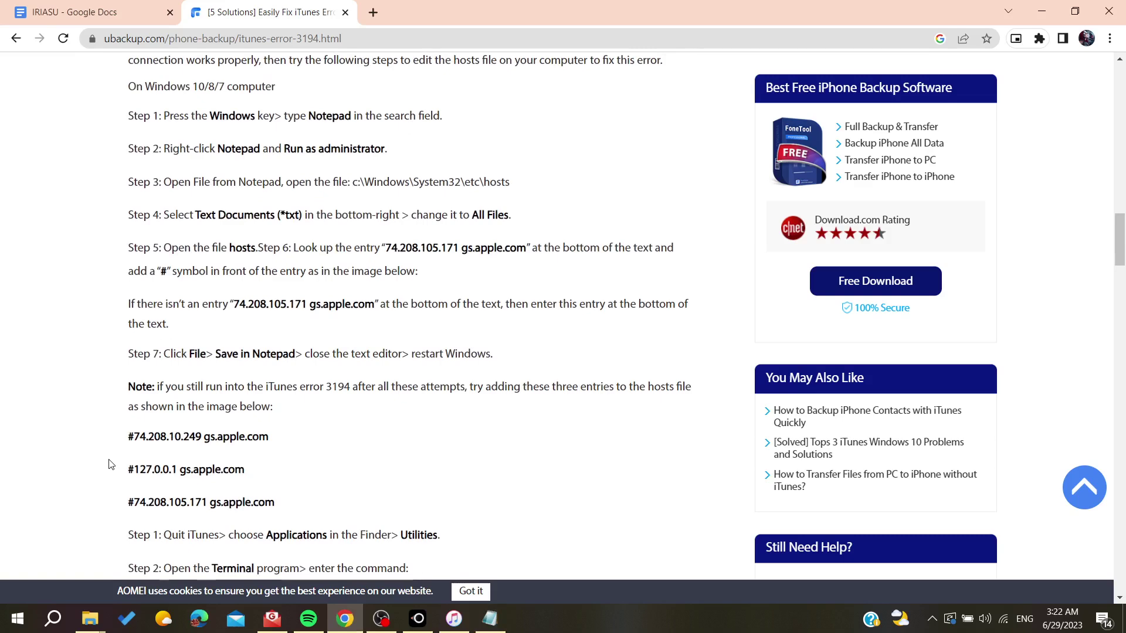
scroll(111, 463, down, 1)
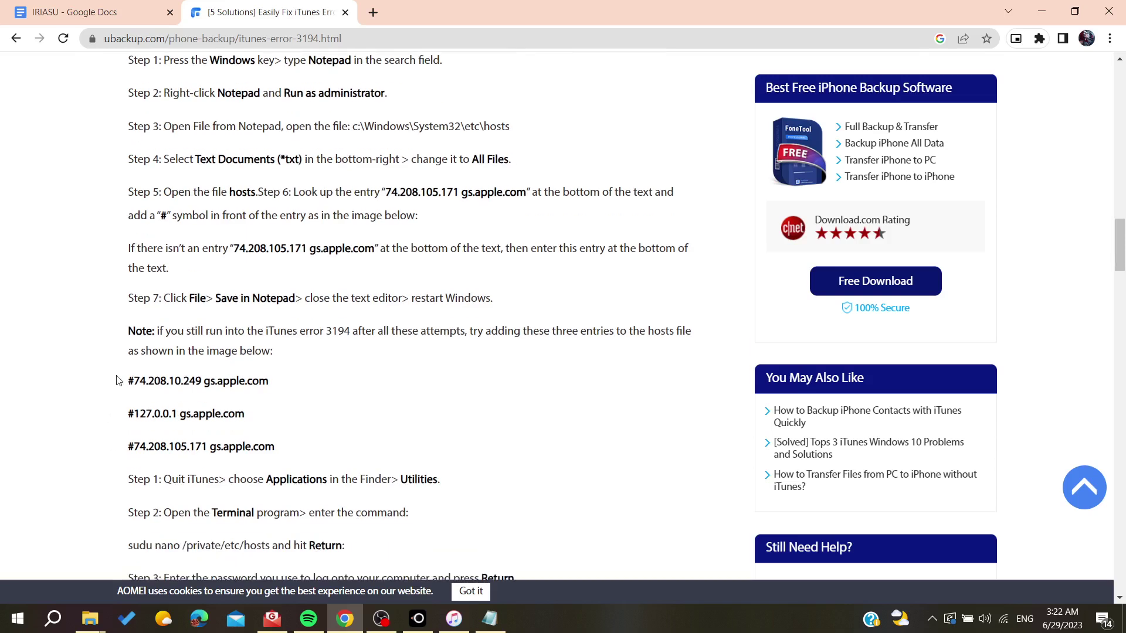
drag(123, 375, 276, 448)
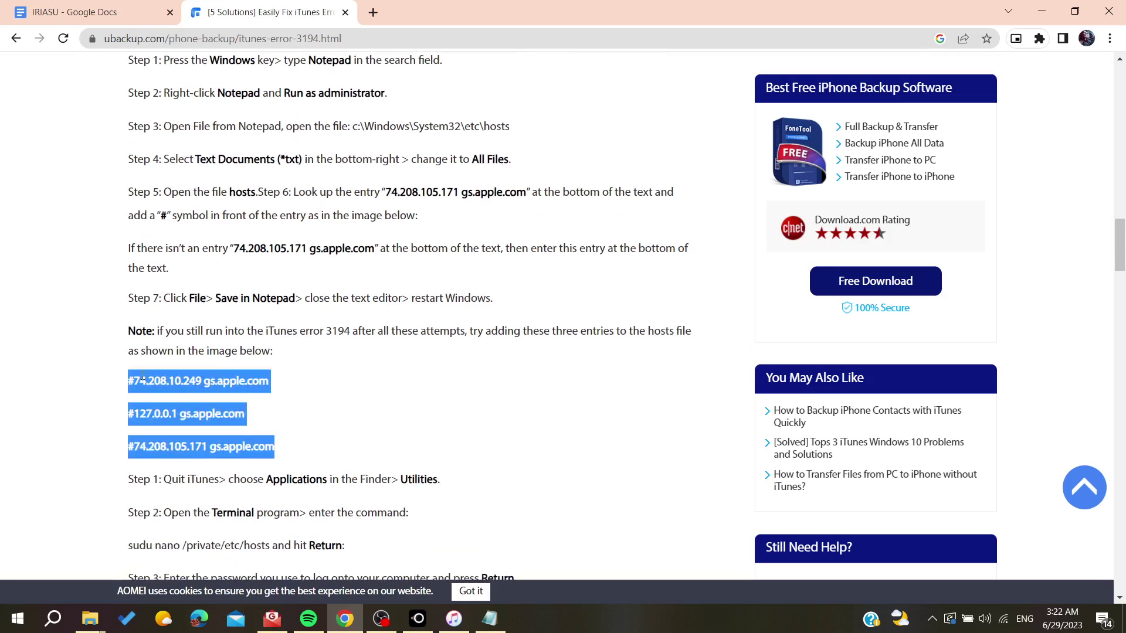
drag(112, 381, 273, 444)
click(292, 442)
drag(238, 246, 360, 247)
click(385, 352)
click(486, 626)
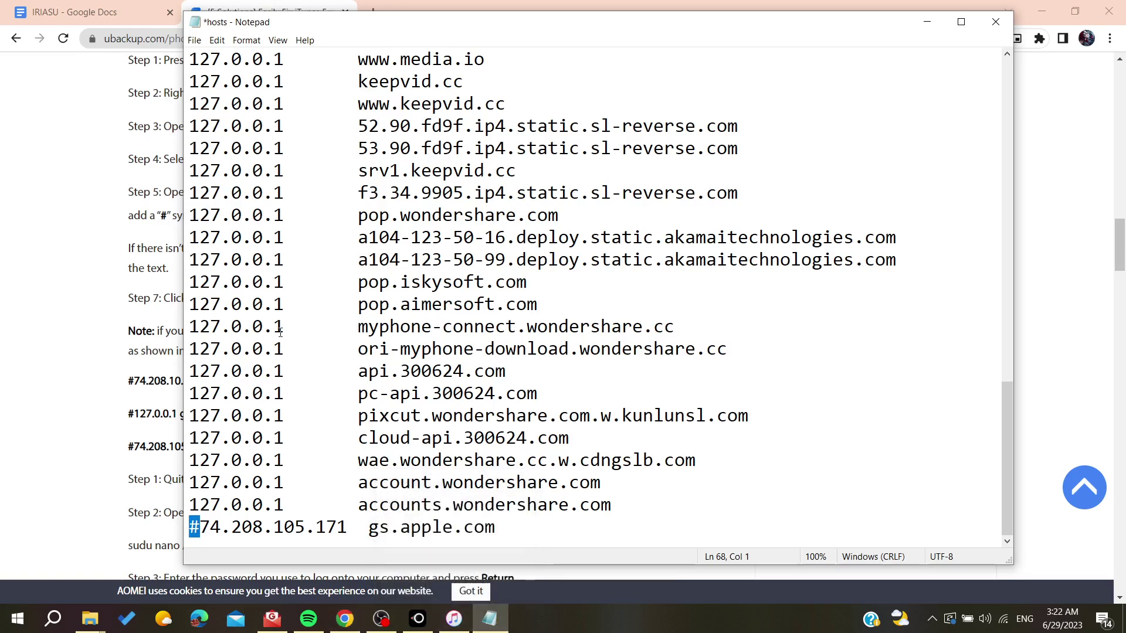
Check the open iTunes window, end the iTunes task in Task Manager, and return to the article.
click(453, 619)
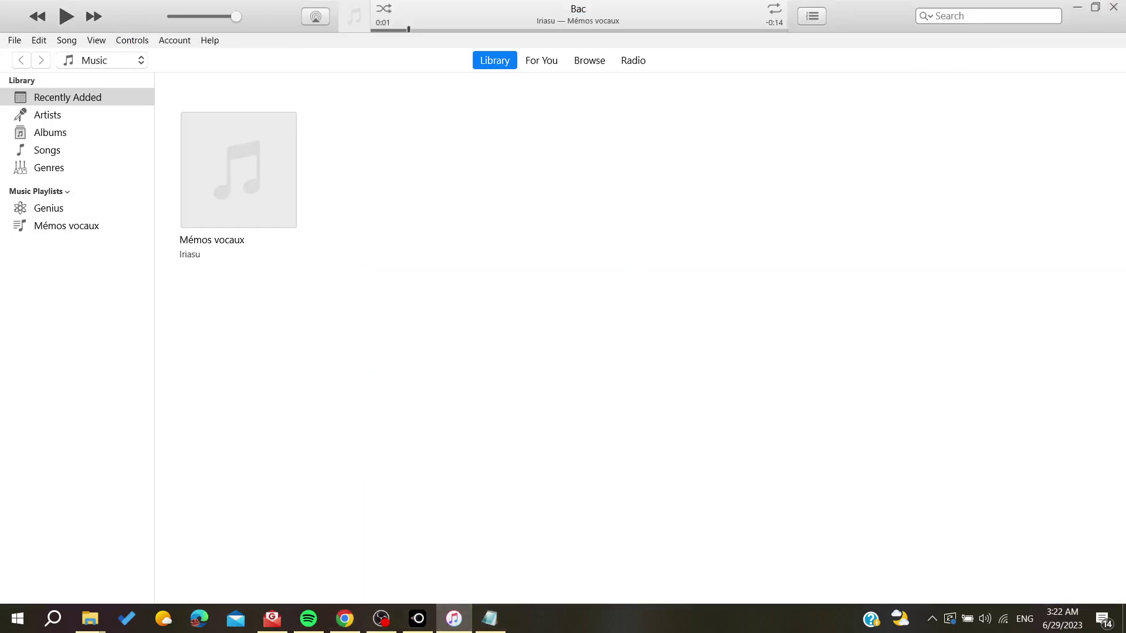
right_click(562, 618)
click(613, 564)
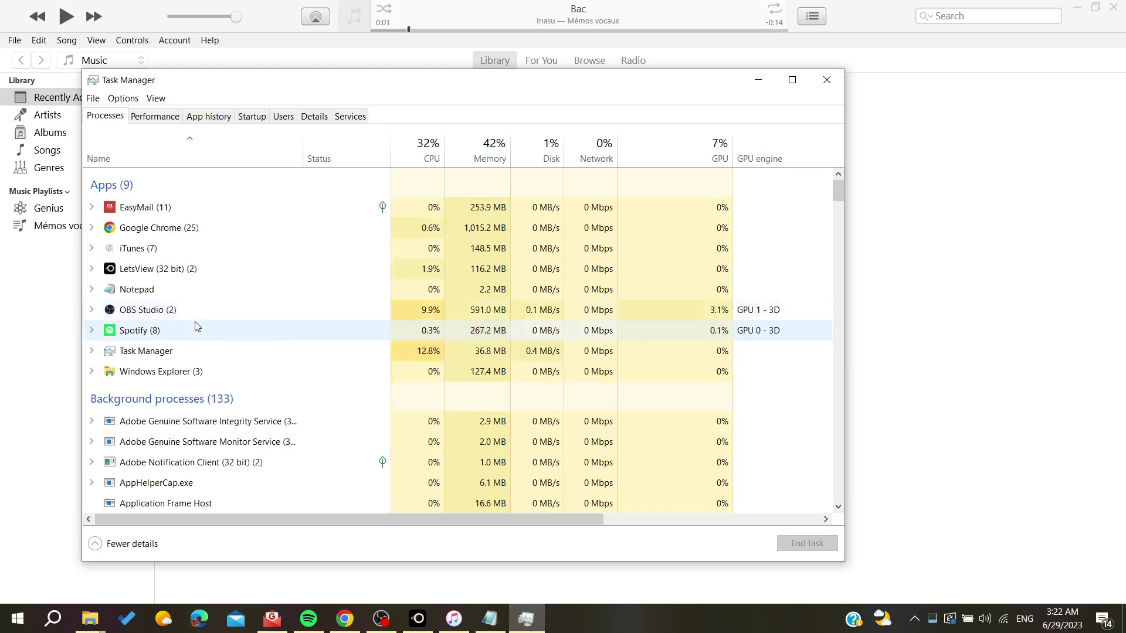
click(146, 249)
click(806, 543)
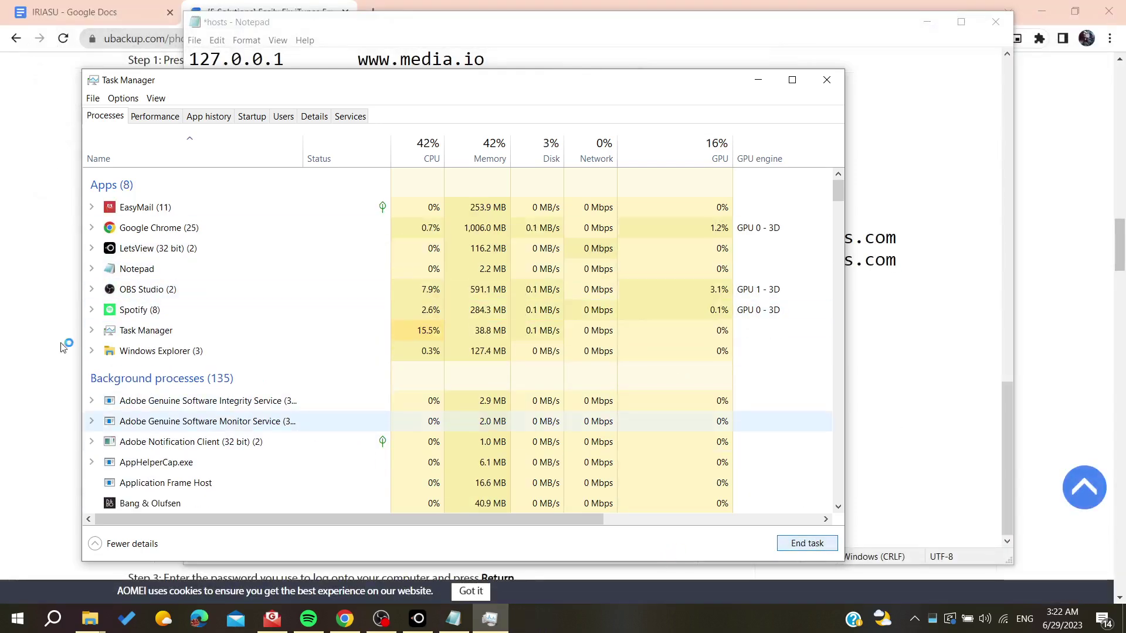
click(22, 329)
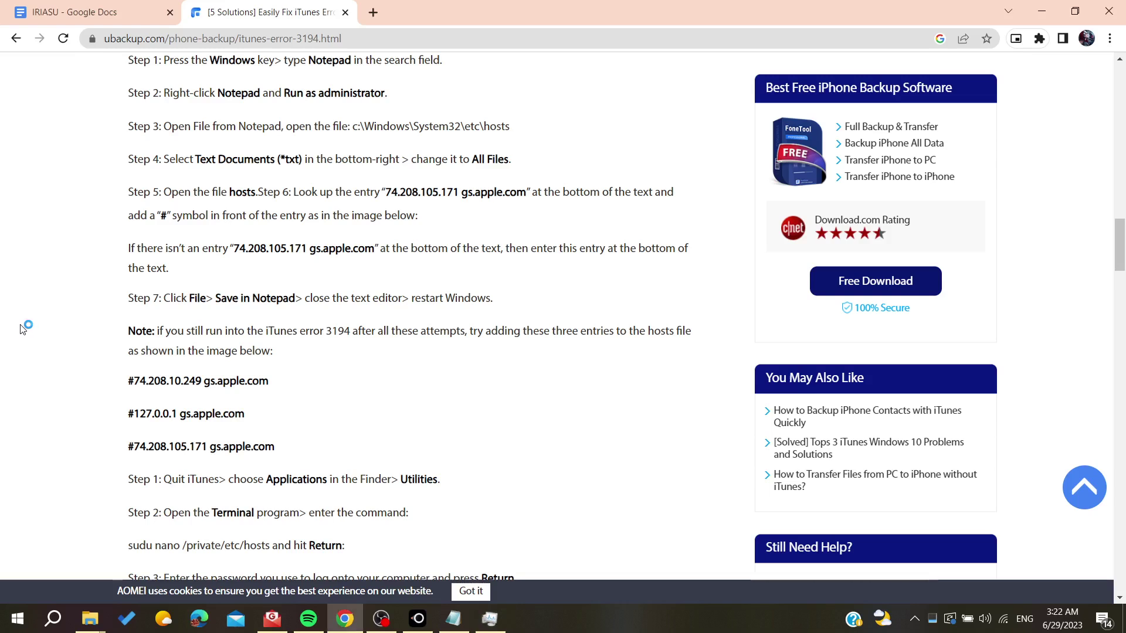
Remove the # symbol from the 74.208.105.171 entry and try to save the hosts file in the etc folder.
click(453, 618)
key(Left)
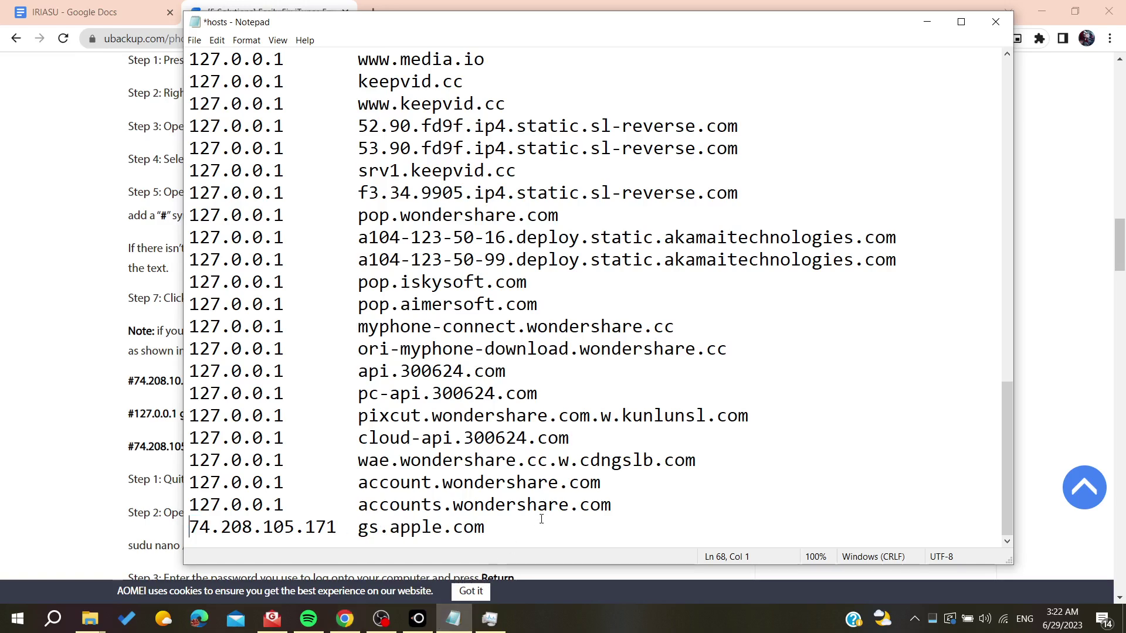
key(ctrl+s)
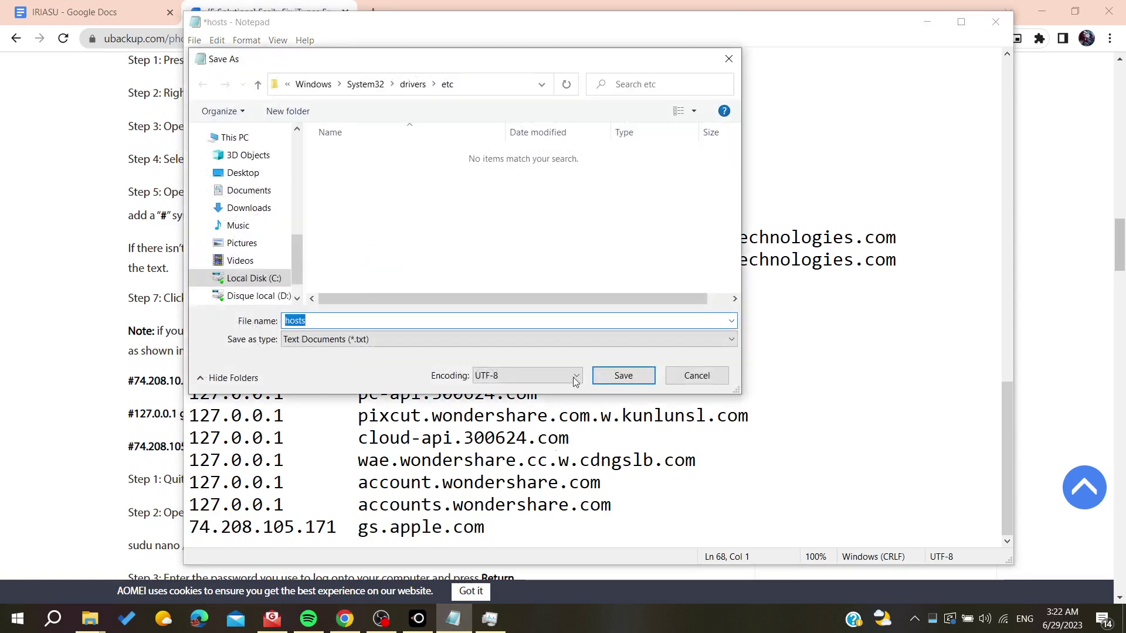
click(693, 376)
click(785, 385)
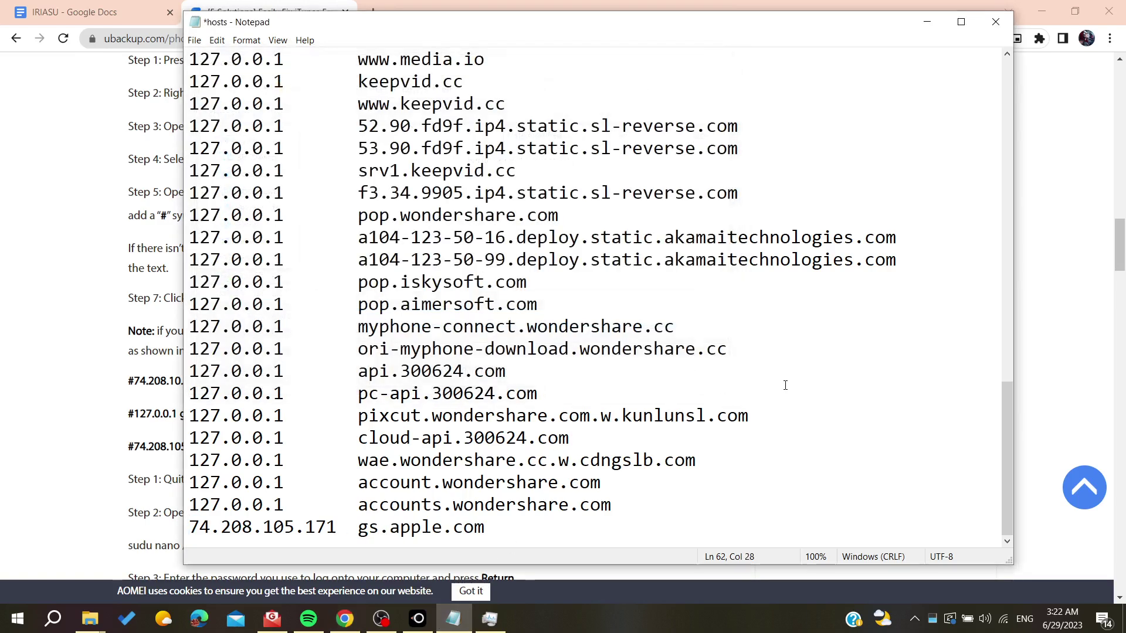